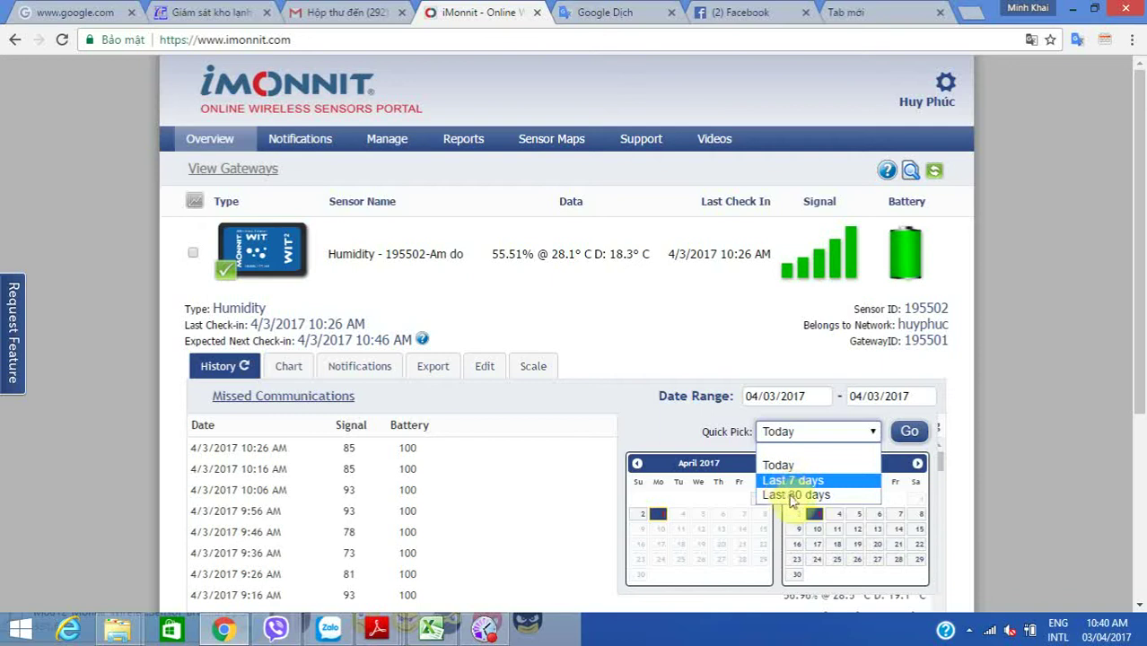
Set the humidity sensor's history date range to 04/01/2017 through 04/03/2017 and review the listed readings
{"action": "left_click", "coordinate": [765, 396]}
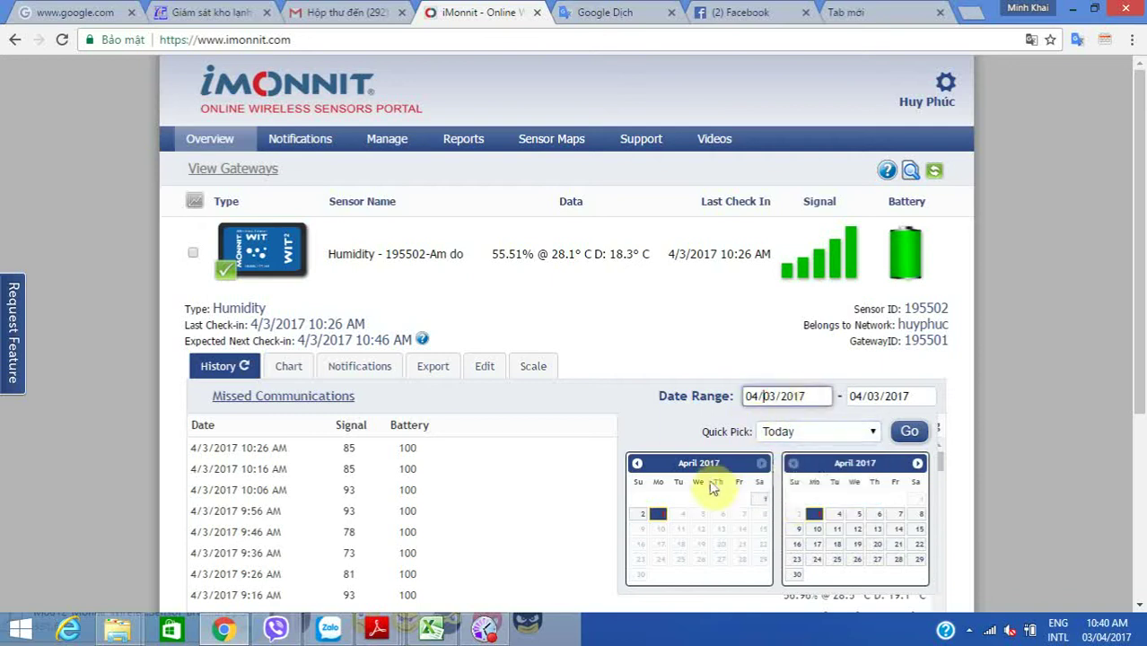
{"action": "left_click", "coordinate": [761, 500]}
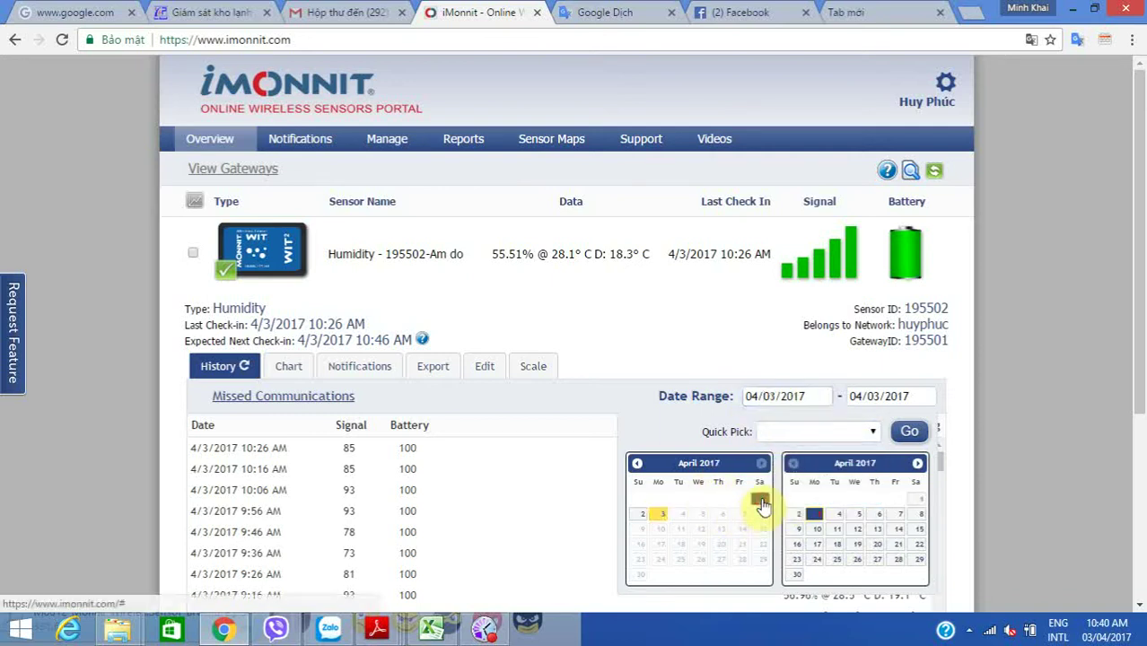
{"action": "left_click", "coordinate": [902, 438]}
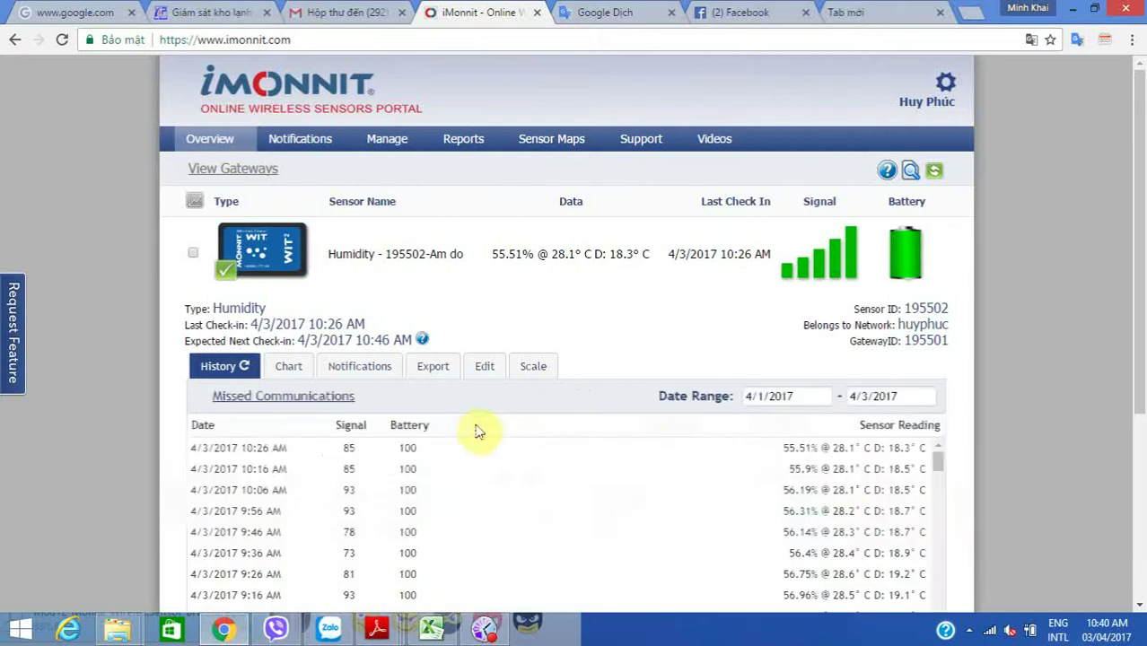
{"action": "scroll", "coordinate": [475, 434], "scroll_direction": "down", "scroll_amount": 3}
{"action": "scroll", "coordinate": [318, 374], "scroll_direction": "up", "scroll_amount": 2}
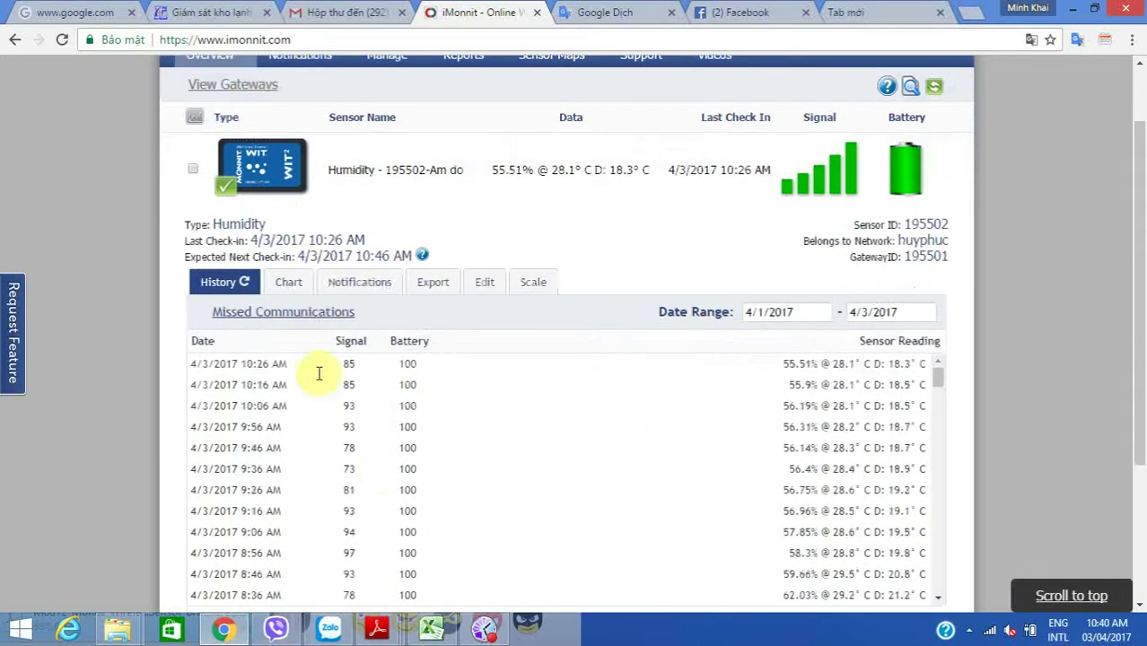
Open the humidity sensor's chart and examine its humidity and temperature curves
{"action": "left_click", "coordinate": [293, 288]}
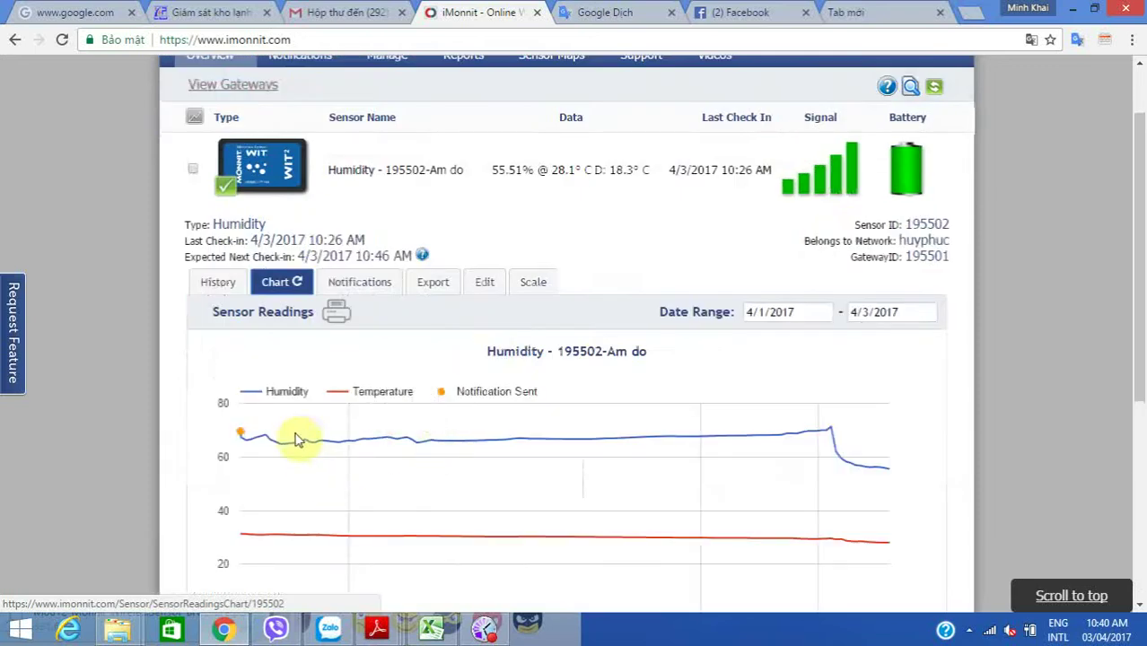
{"action": "scroll", "coordinate": [377, 457], "scroll_direction": "down", "scroll_amount": 1}
{"action": "scroll", "coordinate": [390, 459], "scroll_direction": "down", "scroll_amount": 1}
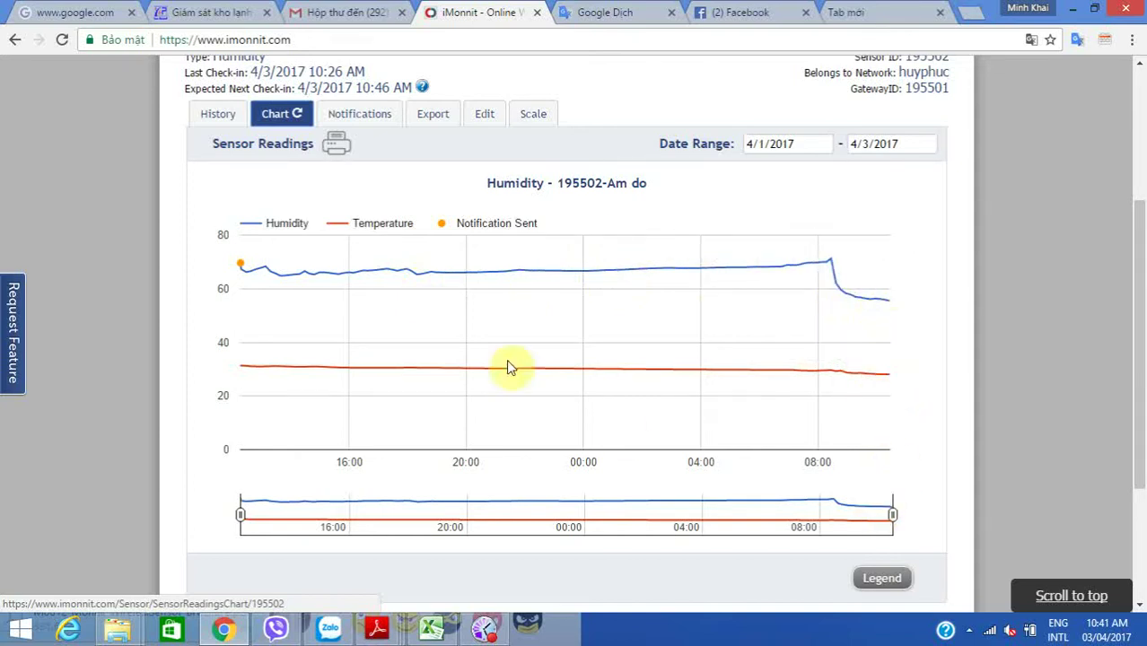
Check the chart's date range options and reload it for 04/01/2017 to 04/03/2017
{"action": "left_click", "coordinate": [822, 145]}
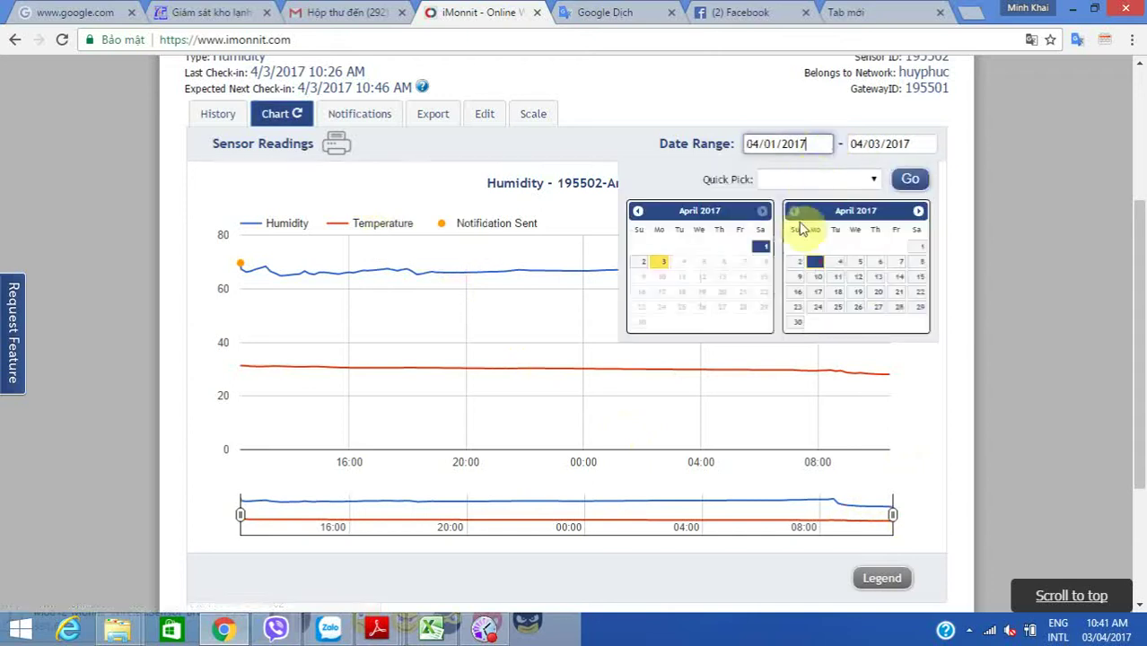
{"action": "left_click", "coordinate": [874, 180]}
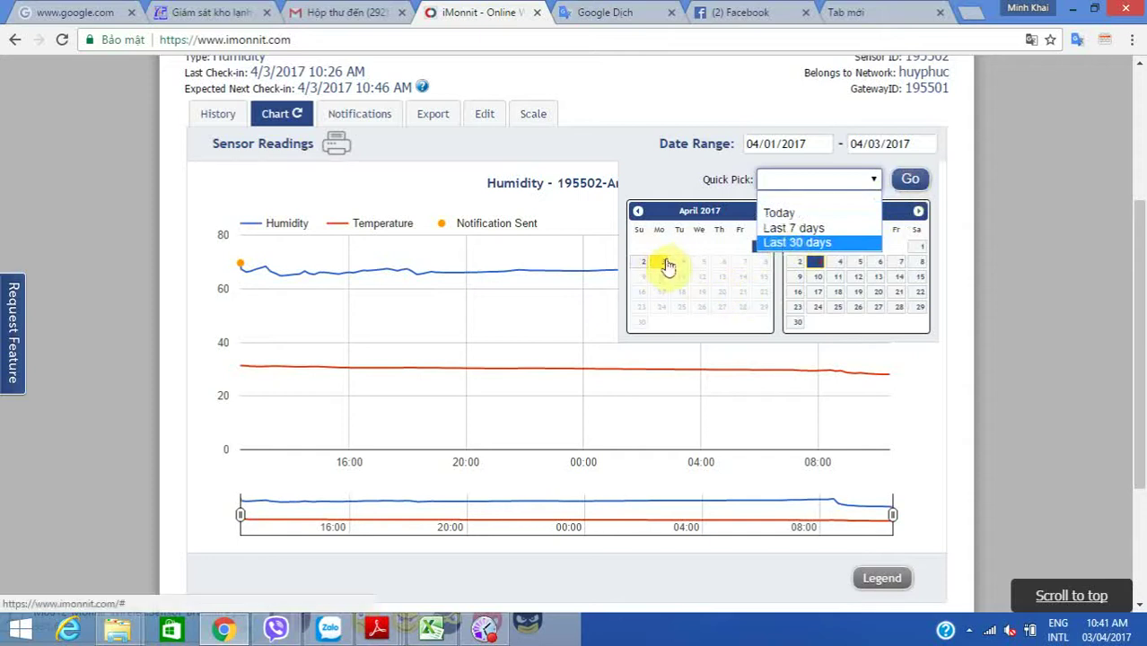
{"action": "left_click", "coordinate": [660, 272]}
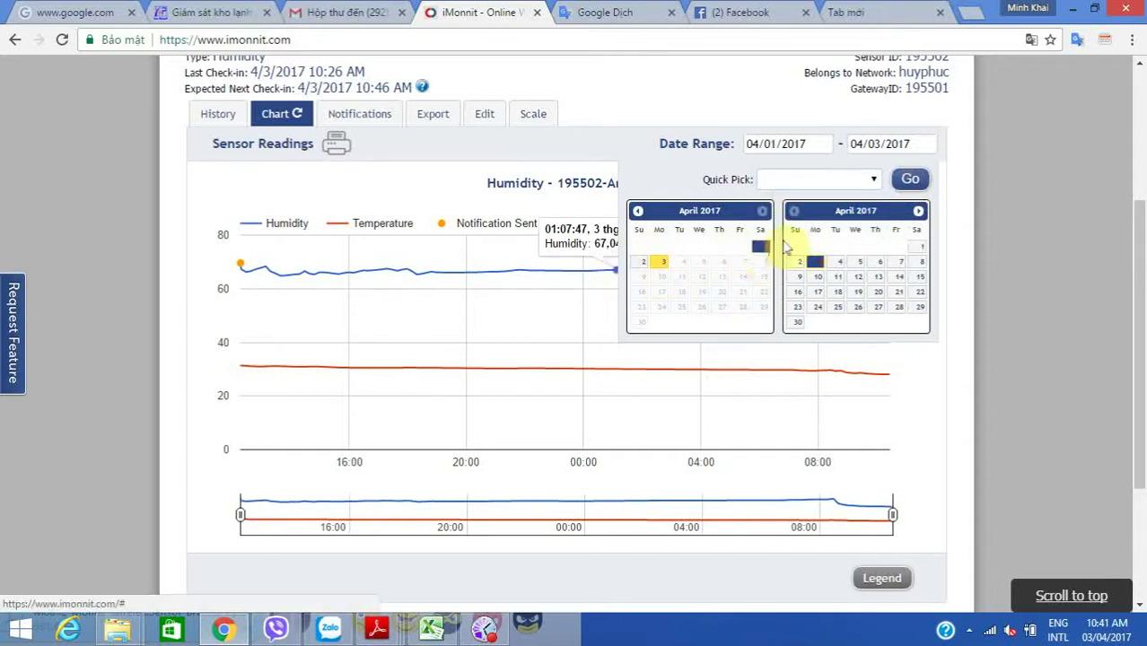
{"action": "left_click", "coordinate": [910, 179]}
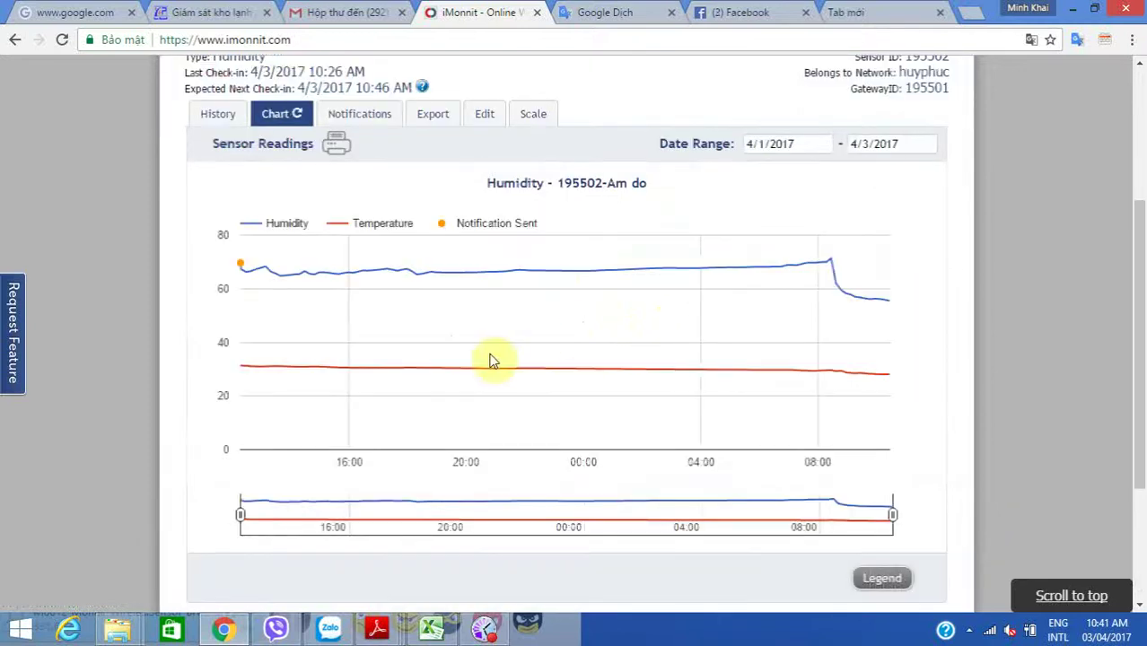
Preview the sensor readings chart for printing and cancel the print job
{"action": "left_click", "coordinate": [337, 149]}
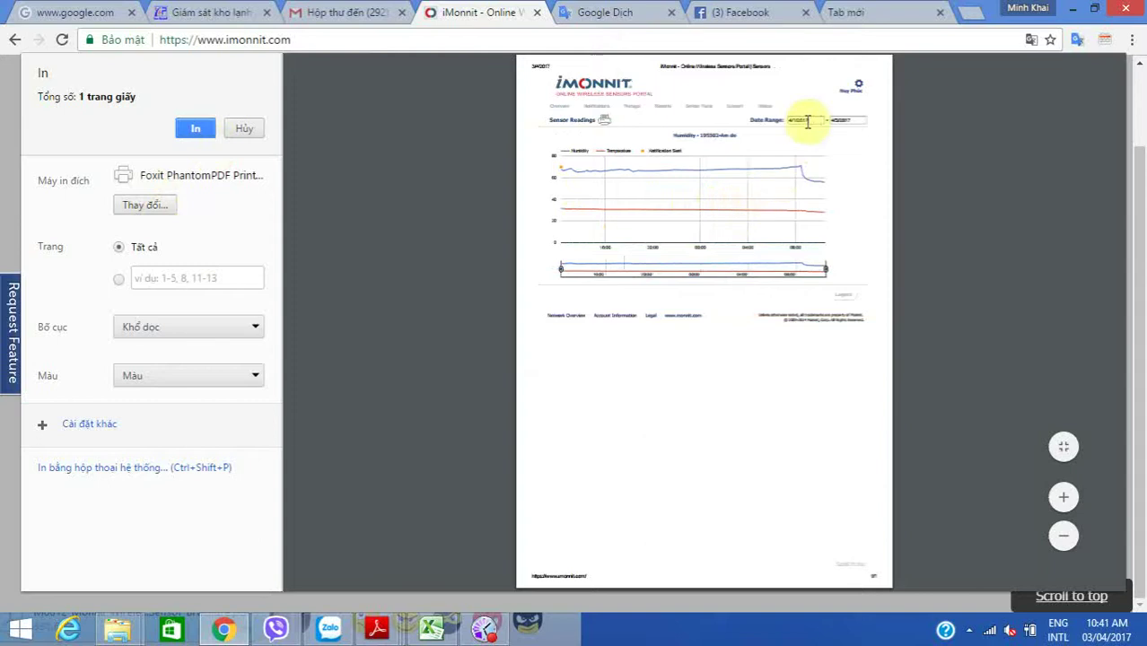
{"action": "left_click", "coordinate": [261, 130]}
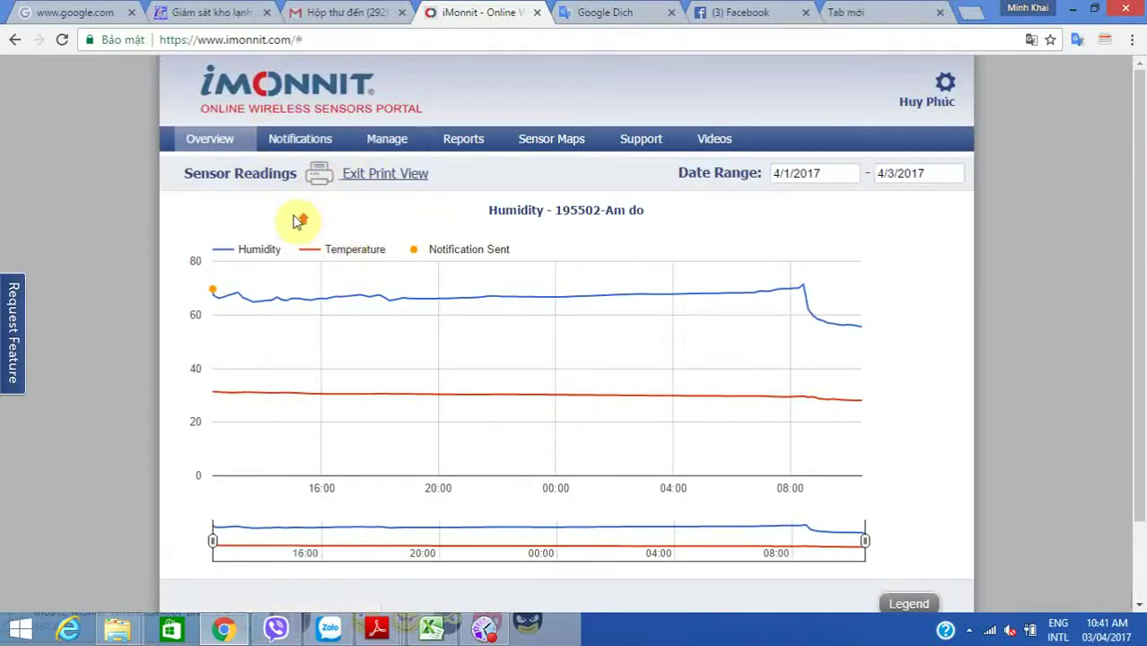
{"action": "scroll", "coordinate": [321, 231], "scroll_direction": "down", "scroll_amount": 1}
{"action": "scroll", "coordinate": [327, 219], "scroll_direction": "up", "scroll_amount": 1}
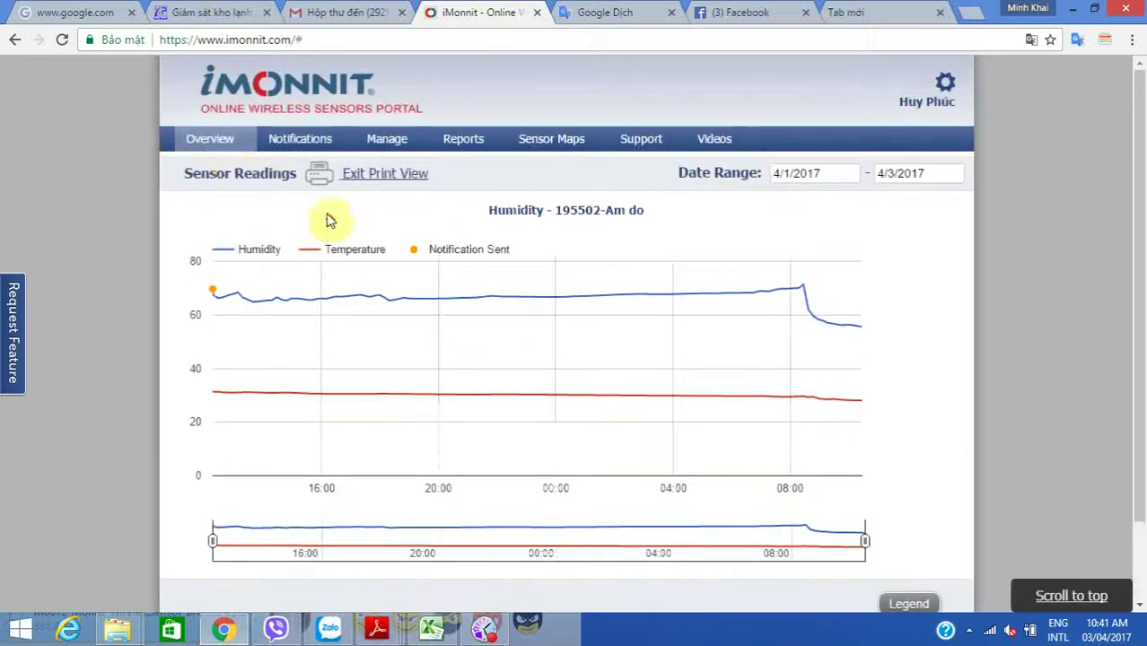
From the sensor overview, open the humidity sensor's notifications and examine its sent notifications and current notification settings
{"action": "left_click", "coordinate": [214, 139]}
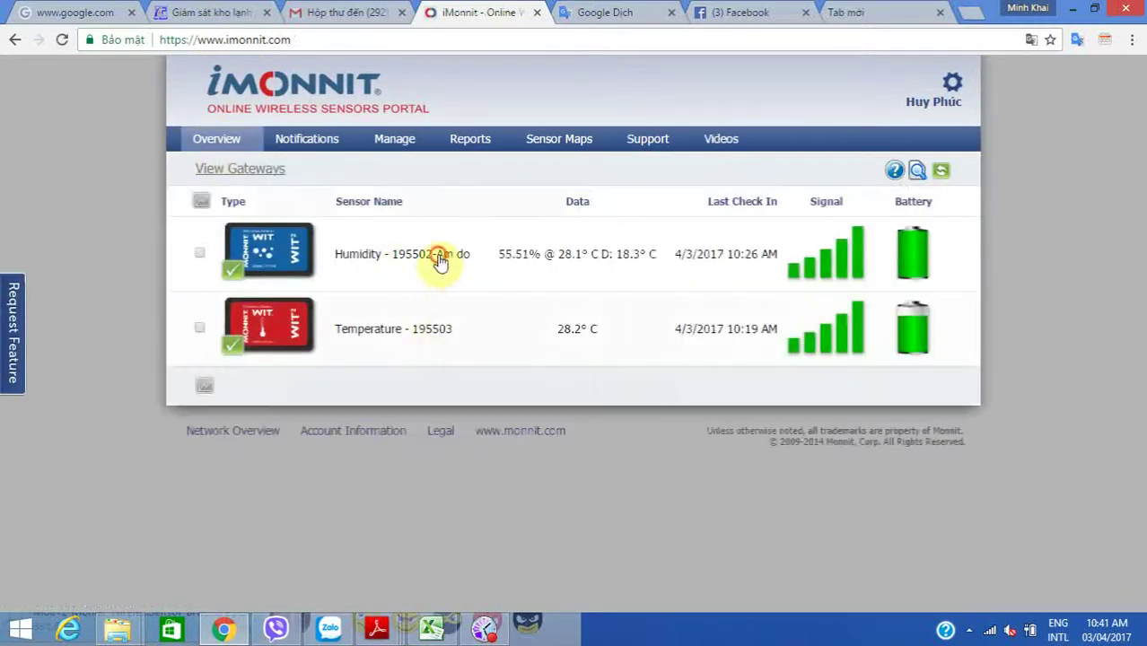
{"action": "left_click", "coordinate": [441, 259]}
{"action": "scroll", "coordinate": [441, 259], "scroll_direction": "down", "scroll_amount": 1}
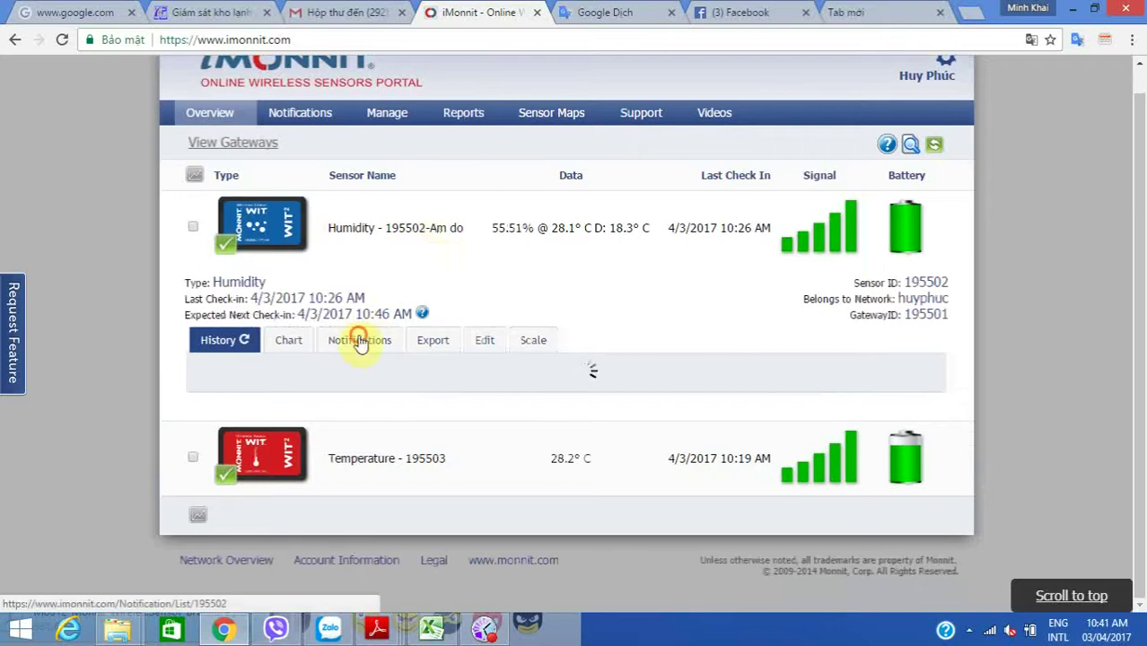
{"action": "left_click", "coordinate": [359, 342]}
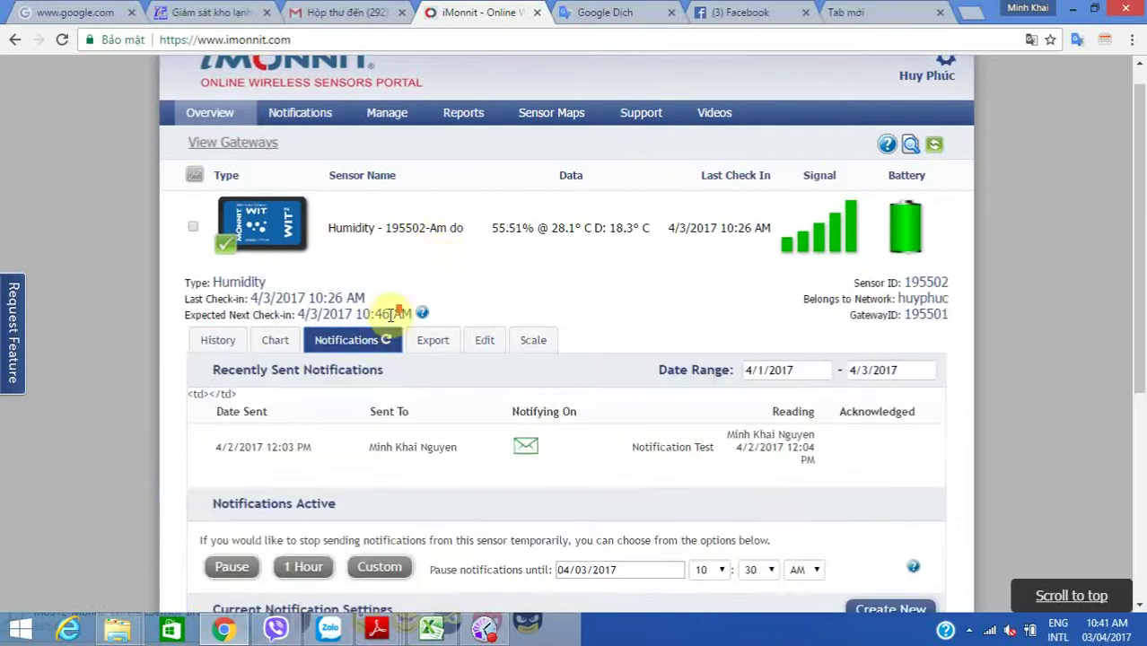
{"action": "scroll", "coordinate": [391, 314], "scroll_direction": "down", "scroll_amount": 1}
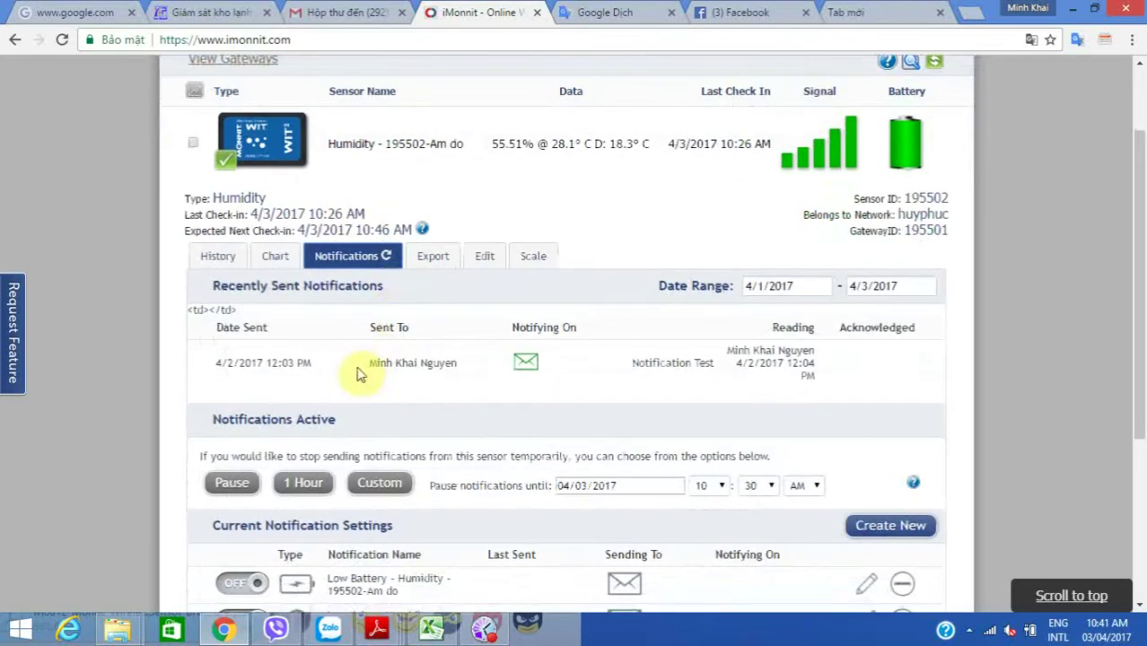
{"action": "scroll", "coordinate": [384, 388], "scroll_direction": "down", "scroll_amount": 3}
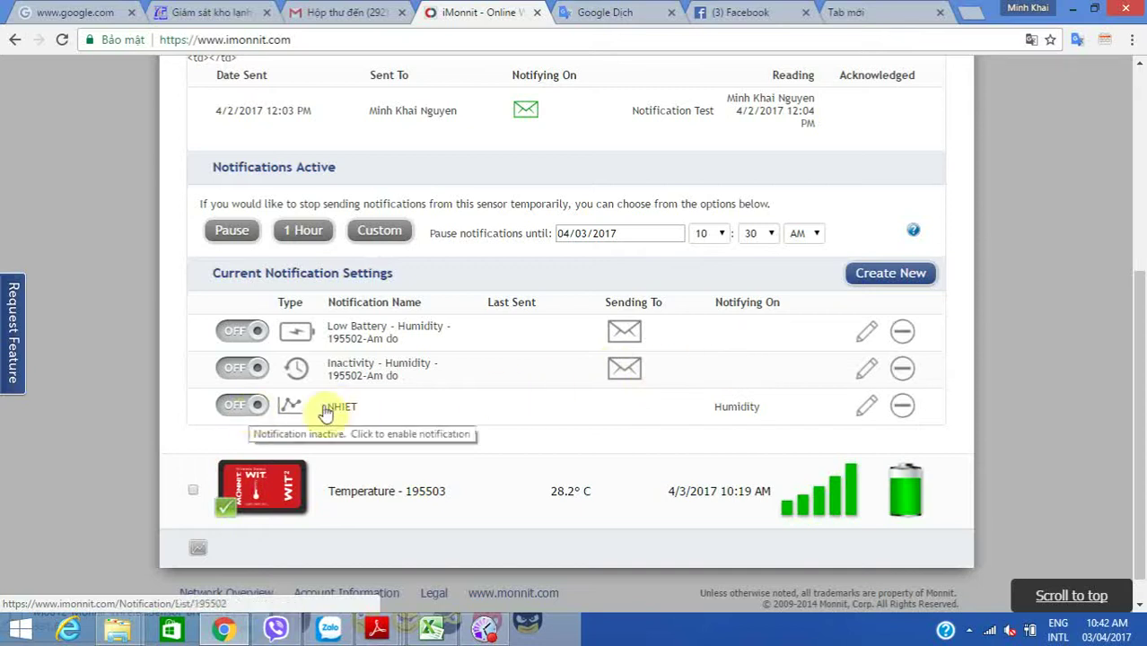
{"action": "scroll", "coordinate": [396, 431], "scroll_direction": "up", "scroll_amount": 3}
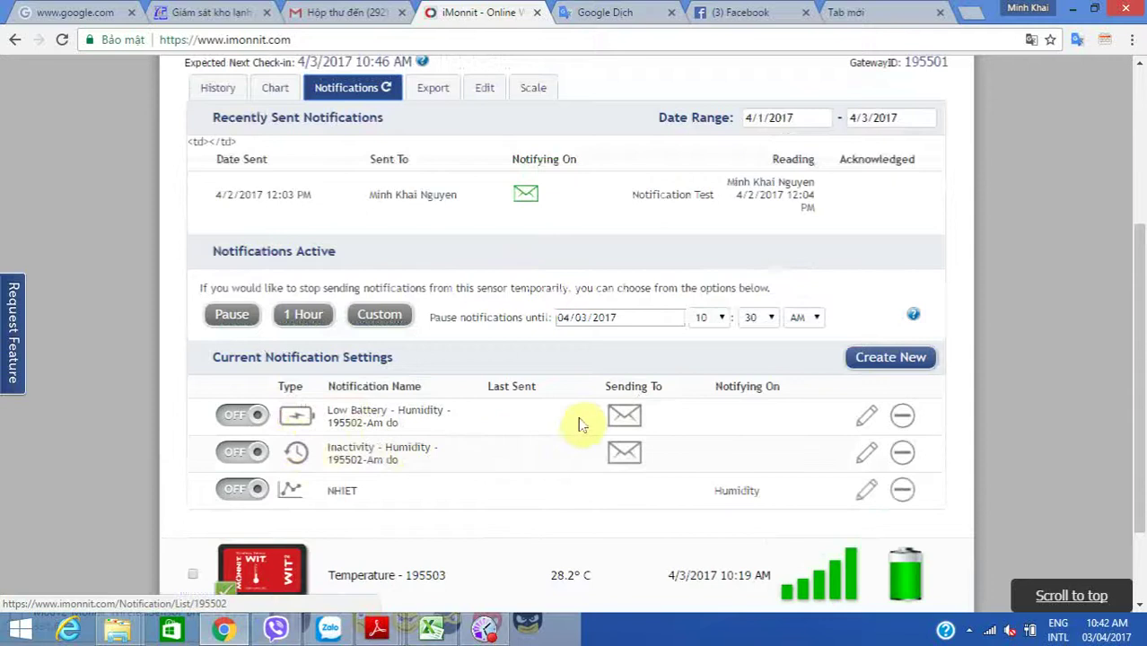
{"action": "scroll", "coordinate": [564, 433], "scroll_direction": "down", "scroll_amount": 3}
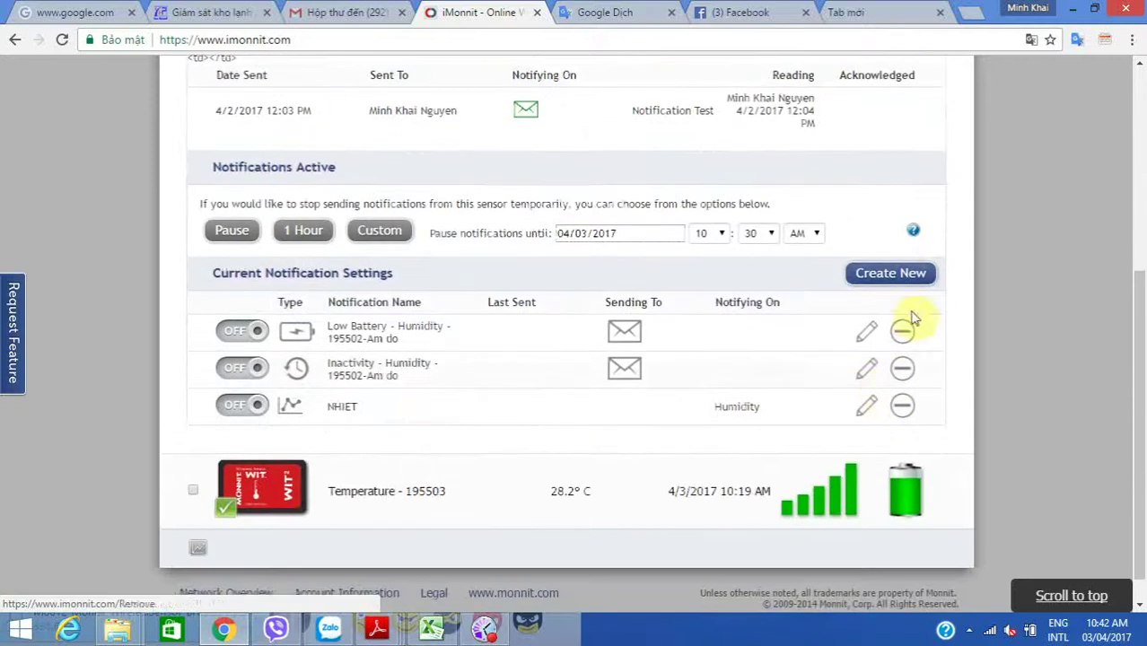
Start a new sensor reading notification for the humidity sensor, with Humidity as the reading
{"action": "left_click", "coordinate": [893, 273]}
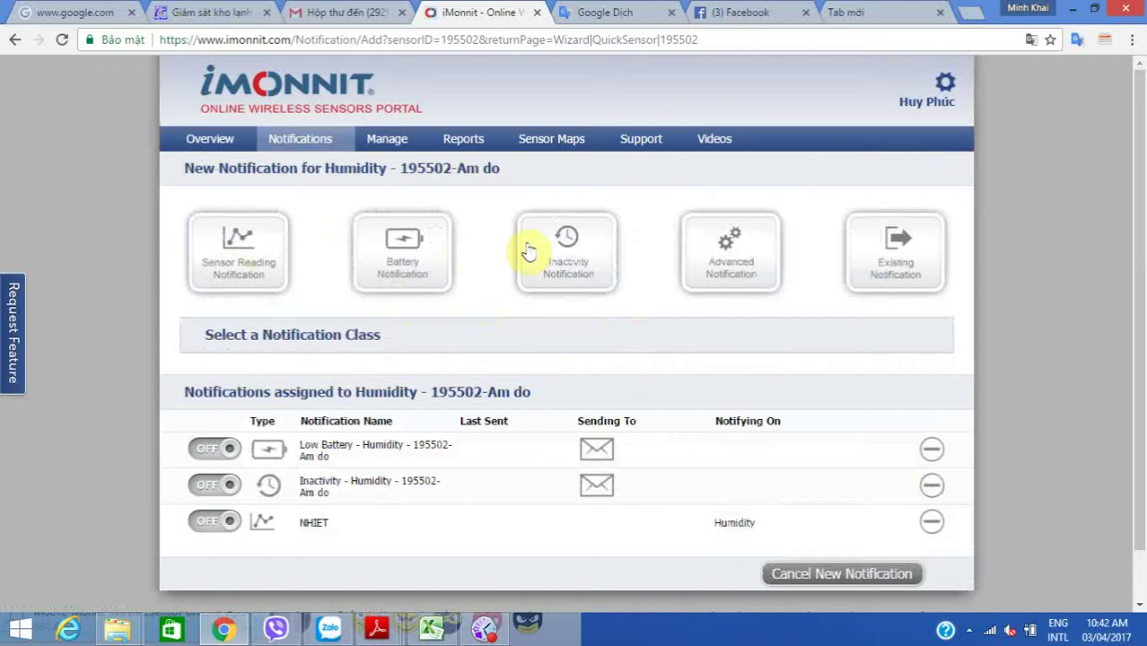
{"action": "left_click", "coordinate": [254, 279]}
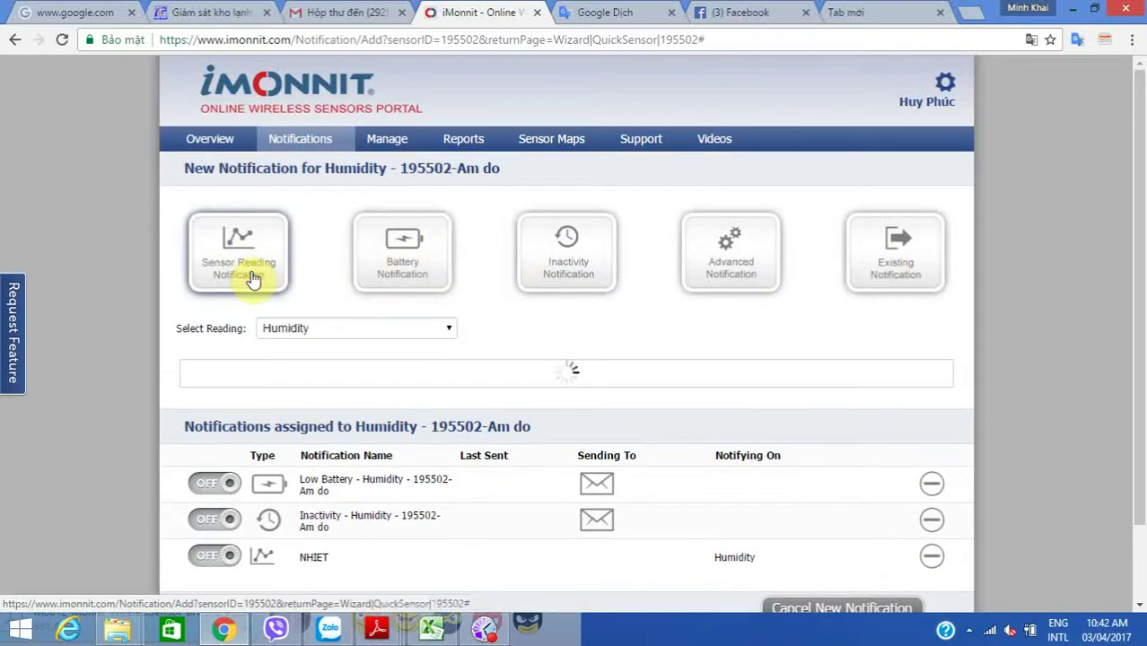
{"action": "left_click", "coordinate": [447, 329]}
{"action": "scroll", "coordinate": [446, 329], "scroll_direction": "down", "scroll_amount": 5}
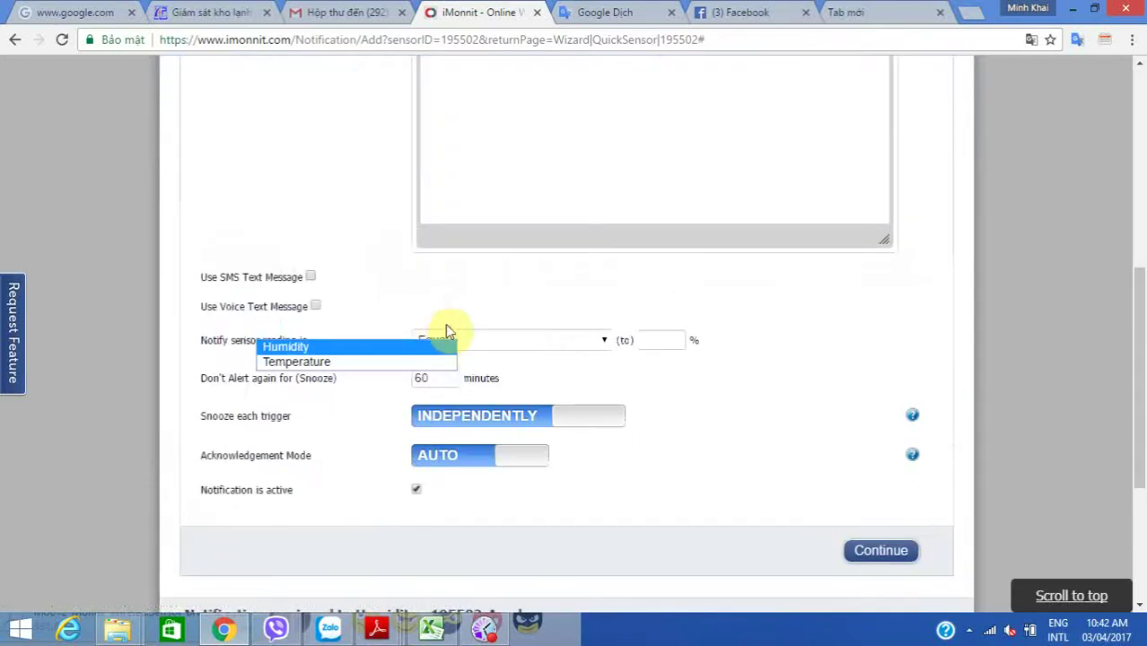
{"action": "left_click", "coordinate": [333, 237]}
{"action": "scroll", "coordinate": [333, 239], "scroll_direction": "up", "scroll_amount": 5}
{"action": "left_click", "coordinate": [411, 243]}
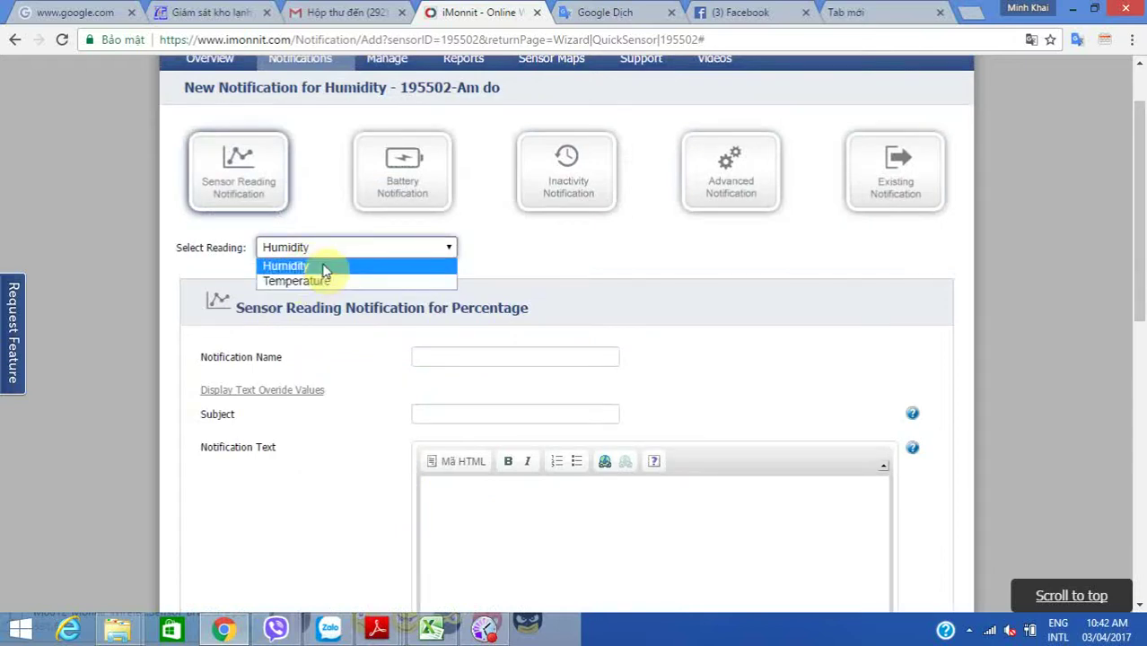
{"action": "left_click", "coordinate": [325, 267]}
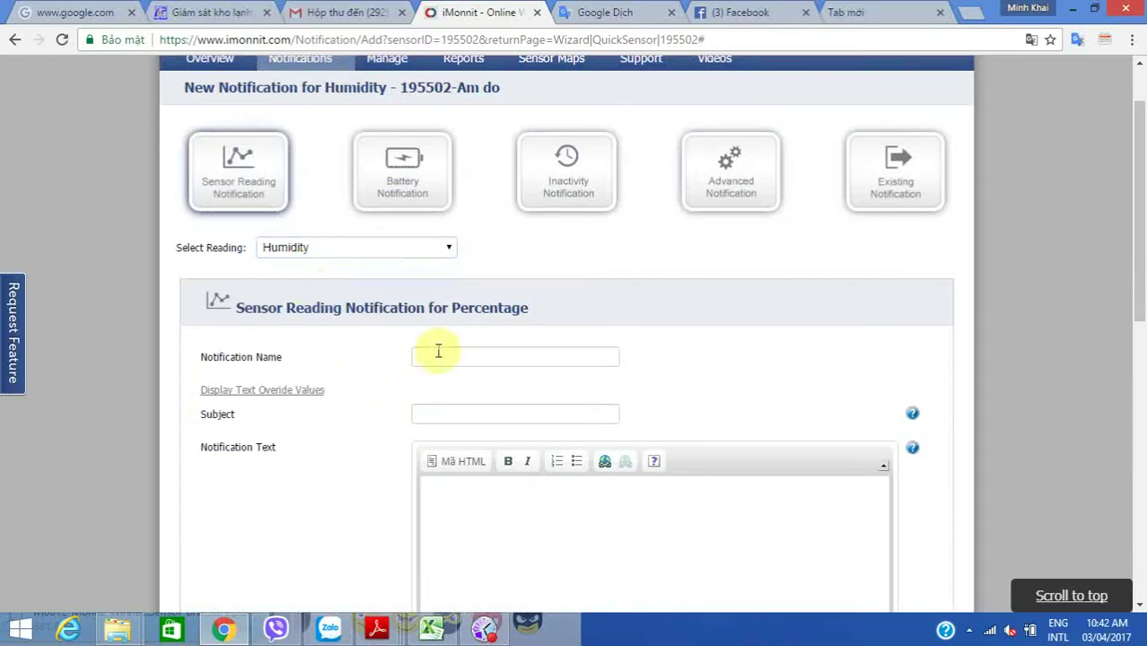
Enable the SMS text message for the notification and enter "nhiet do cao" as its text
{"action": "scroll", "coordinate": [440, 353], "scroll_direction": "down", "scroll_amount": 2}
{"action": "left_click", "coordinate": [468, 336]}
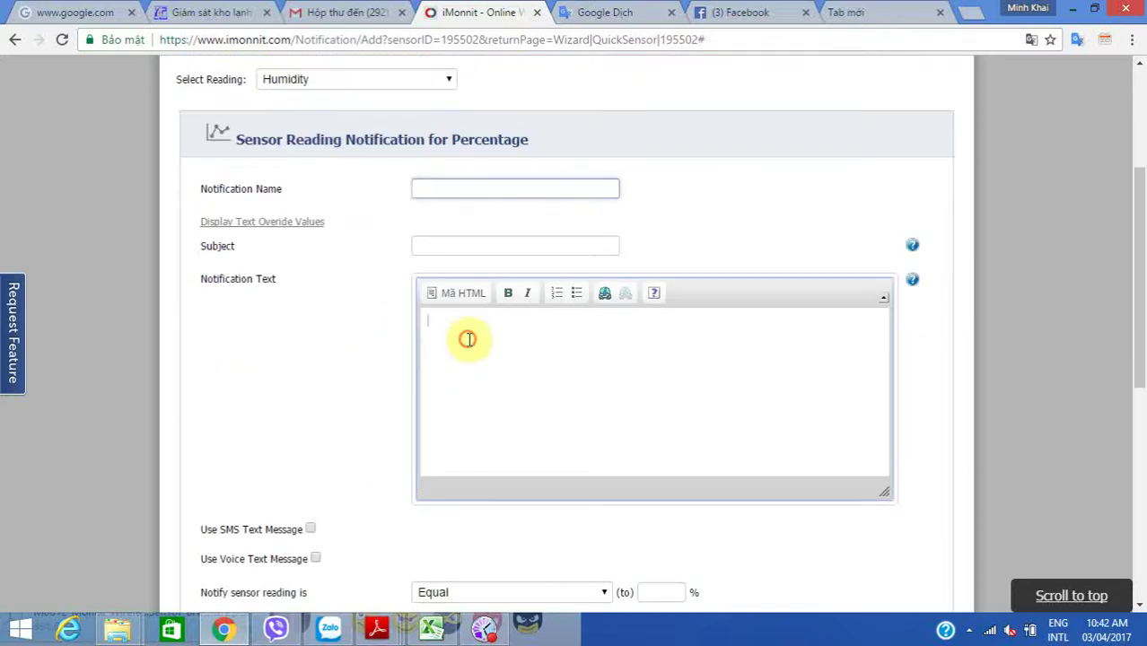
{"action": "scroll", "coordinate": [472, 336], "scroll_direction": "down", "scroll_amount": 2}
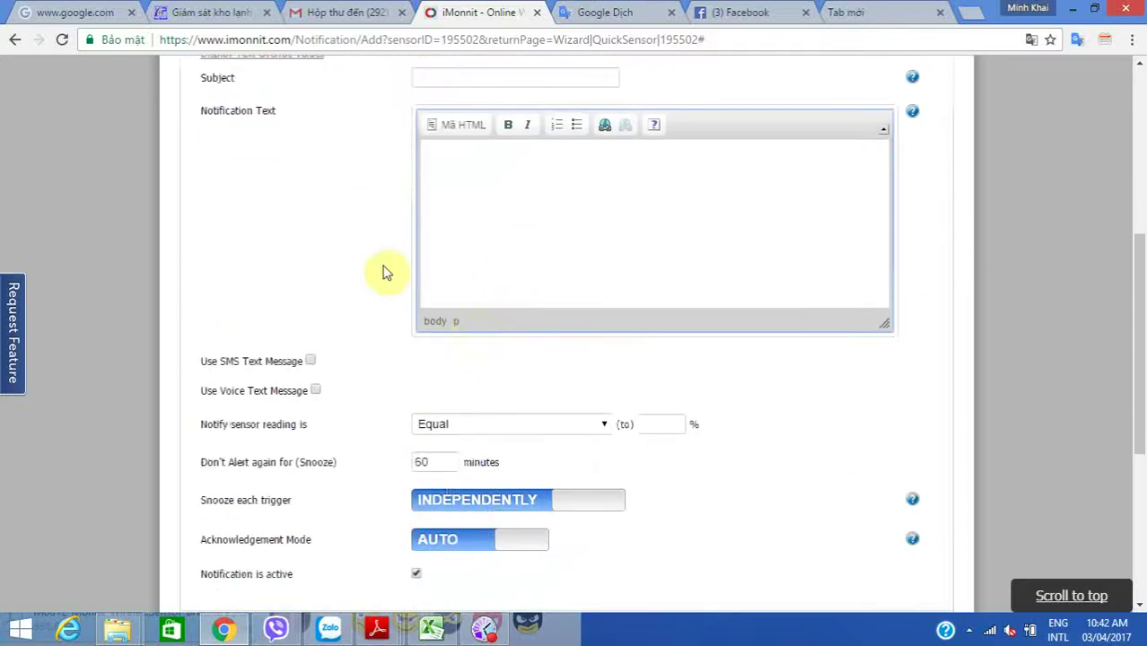
{"action": "left_click", "coordinate": [309, 361]}
{"action": "left_click", "coordinate": [481, 368]}
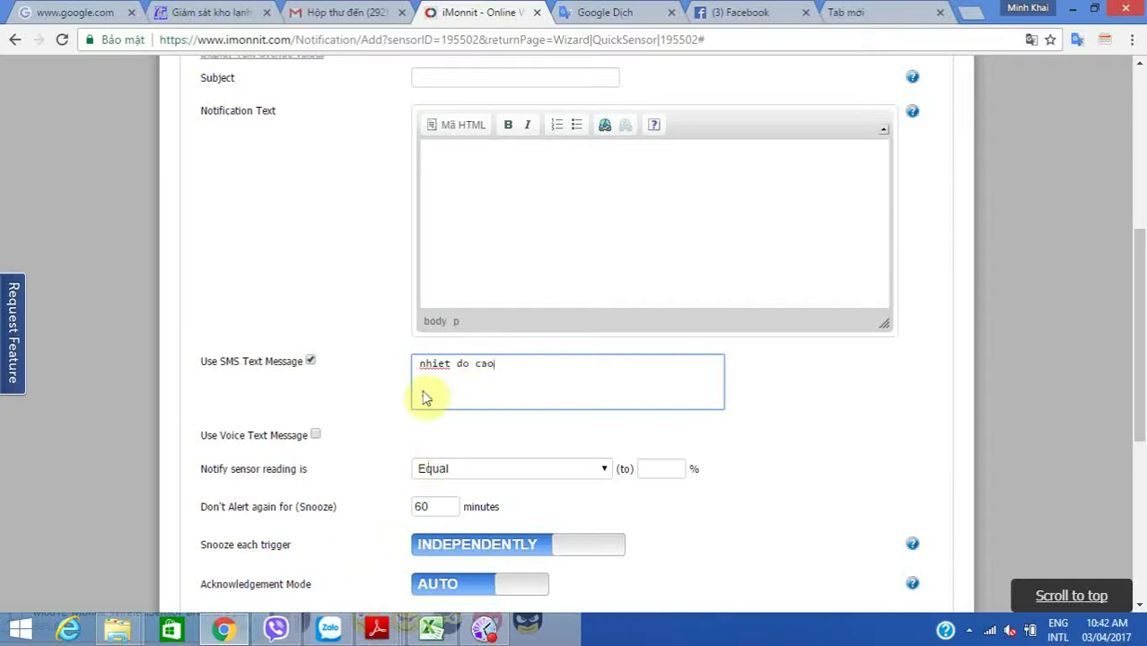
Set the notification to trigger when the sensor reading is Equal to 50%
{"action": "scroll", "coordinate": [586, 428], "scroll_direction": "down", "scroll_amount": 1}
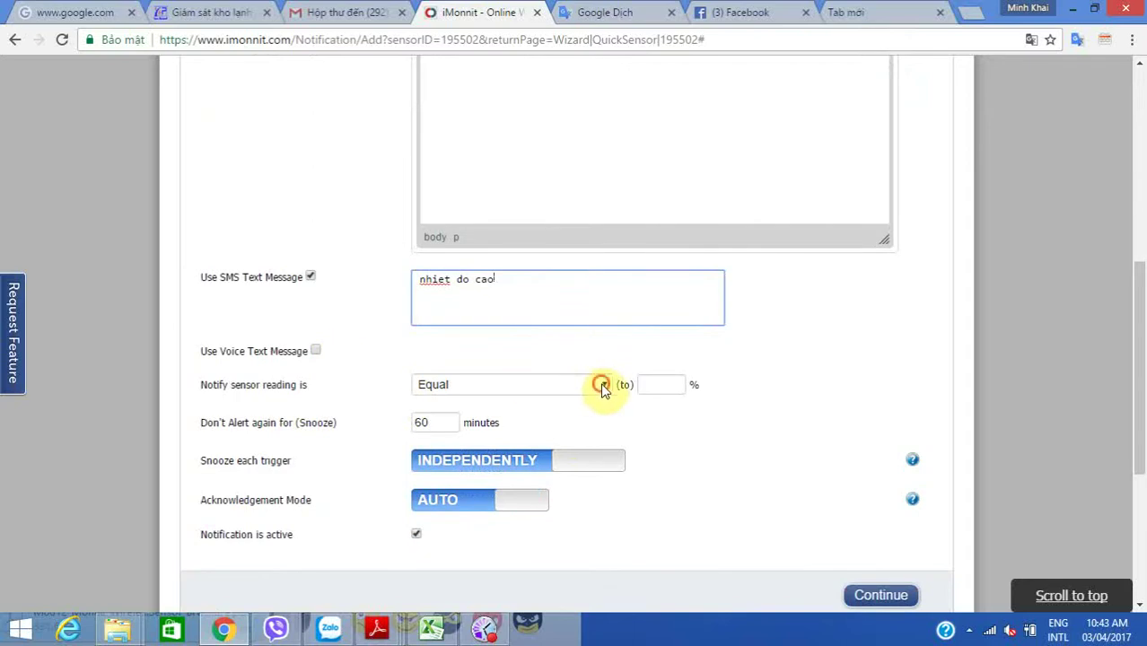
{"action": "left_click", "coordinate": [601, 386]}
{"action": "left_click", "coordinate": [494, 402]}
{"action": "left_click", "coordinate": [678, 385]}
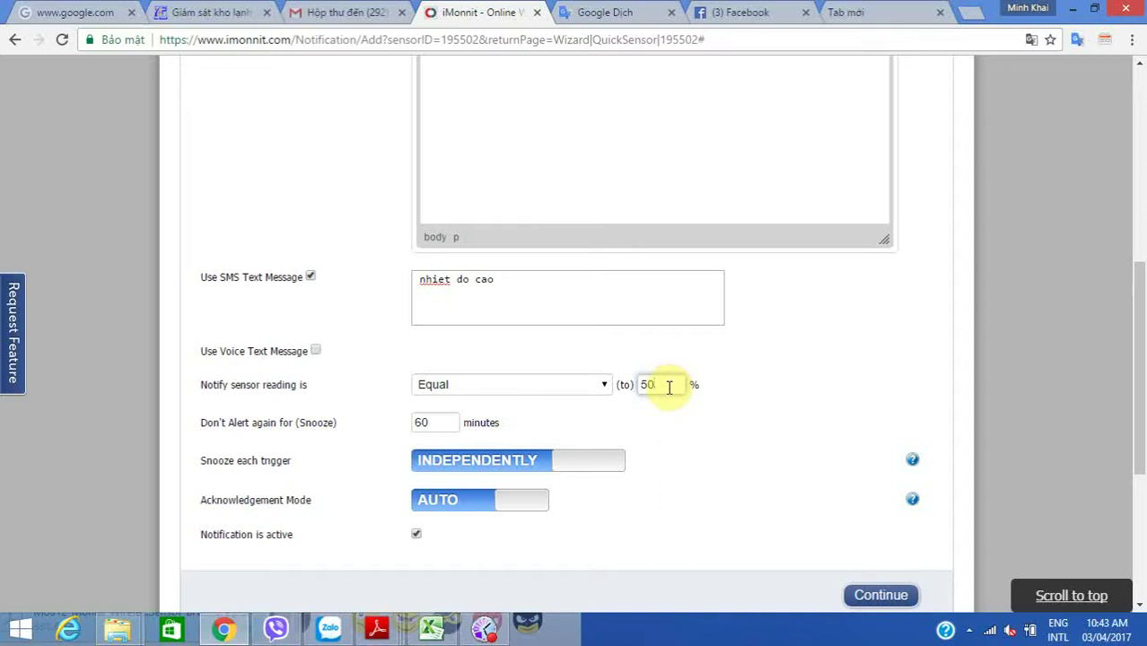
{"action": "type", "text": "50"}
Review the notification form, try to continue with it, and return to the sensor overview
{"action": "scroll", "coordinate": [682, 381], "scroll_direction": "down", "scroll_amount": 2}
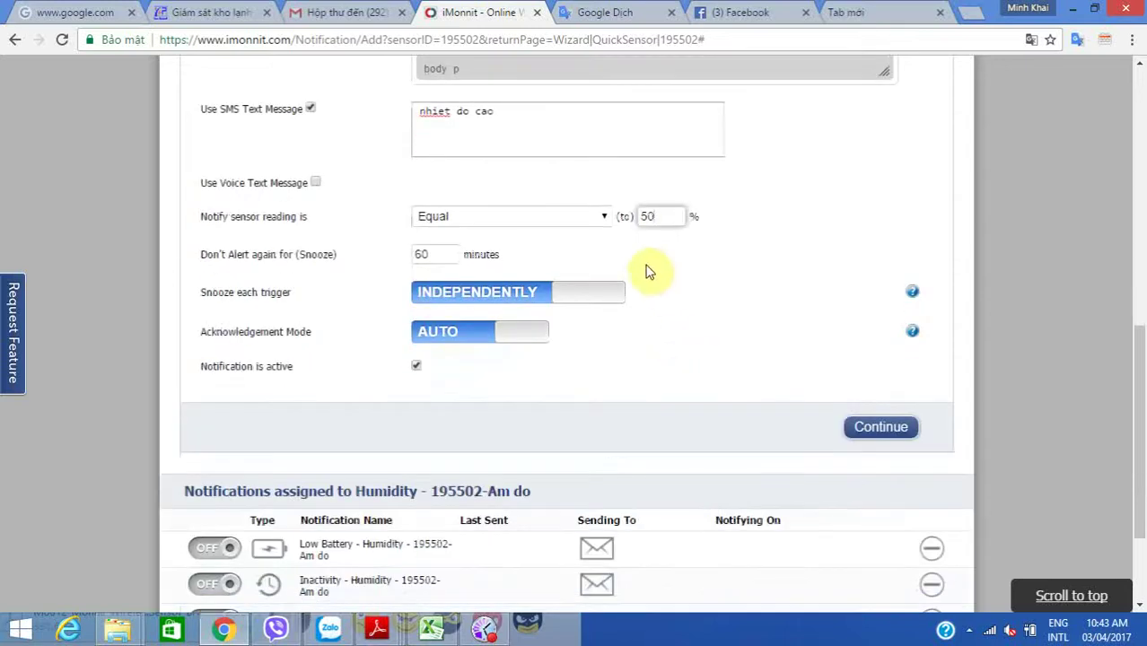
{"action": "scroll", "coordinate": [649, 272], "scroll_direction": "up", "scroll_amount": 5}
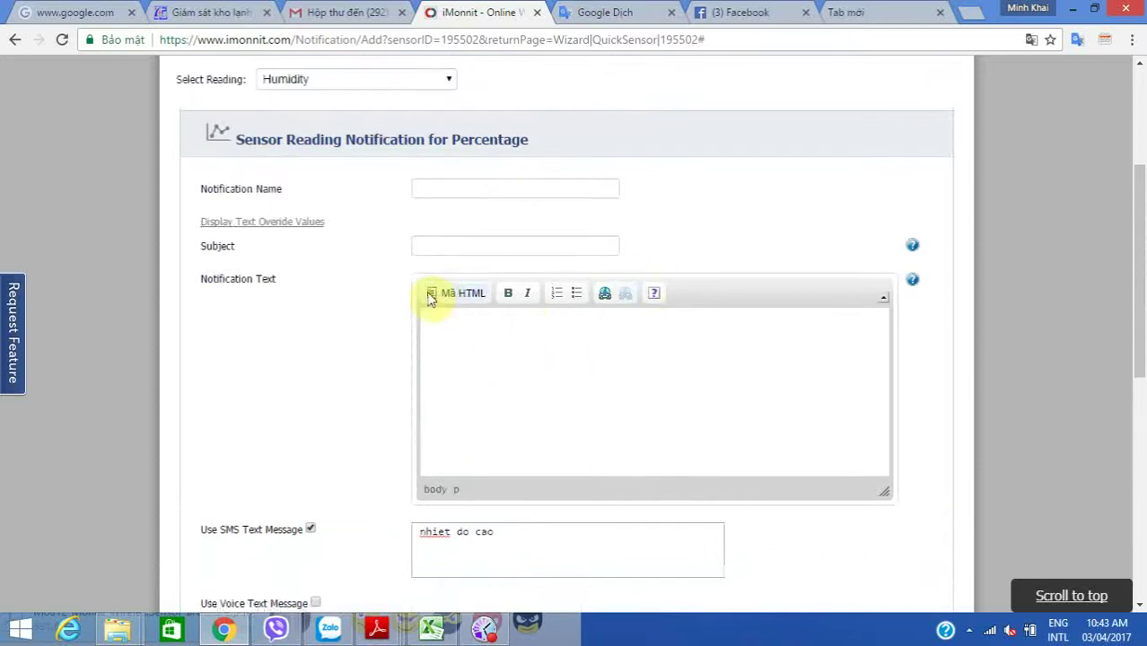
{"action": "scroll", "coordinate": [517, 246], "scroll_direction": "up", "scroll_amount": 1}
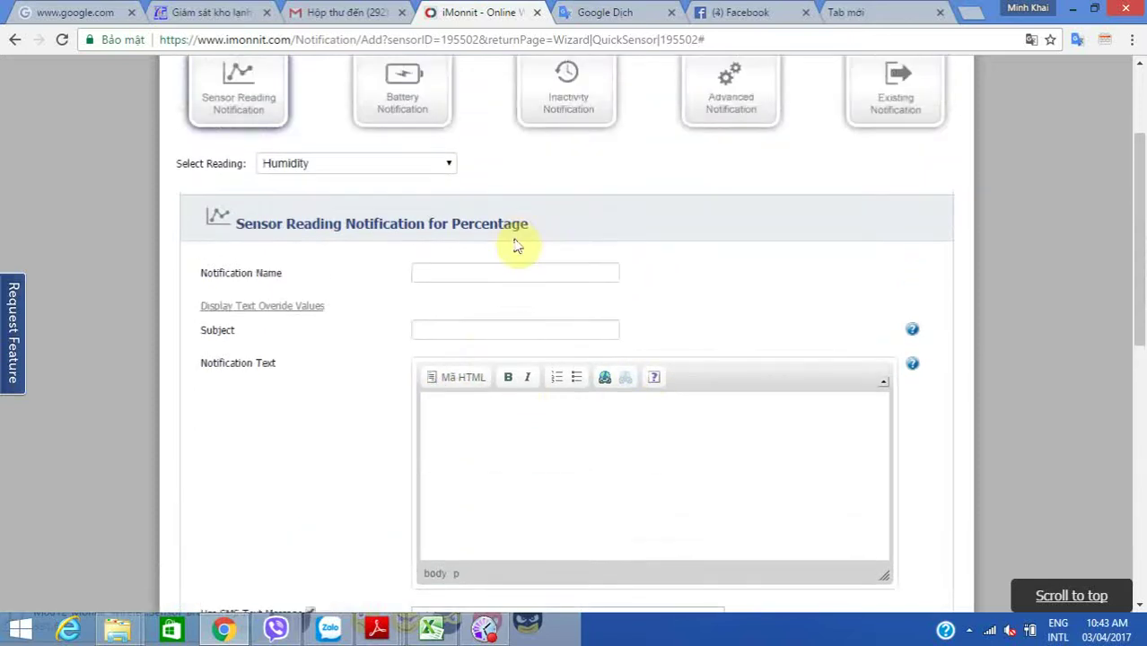
{"action": "scroll", "coordinate": [517, 246], "scroll_direction": "down", "scroll_amount": 7}
{"action": "left_click", "coordinate": [882, 344]}
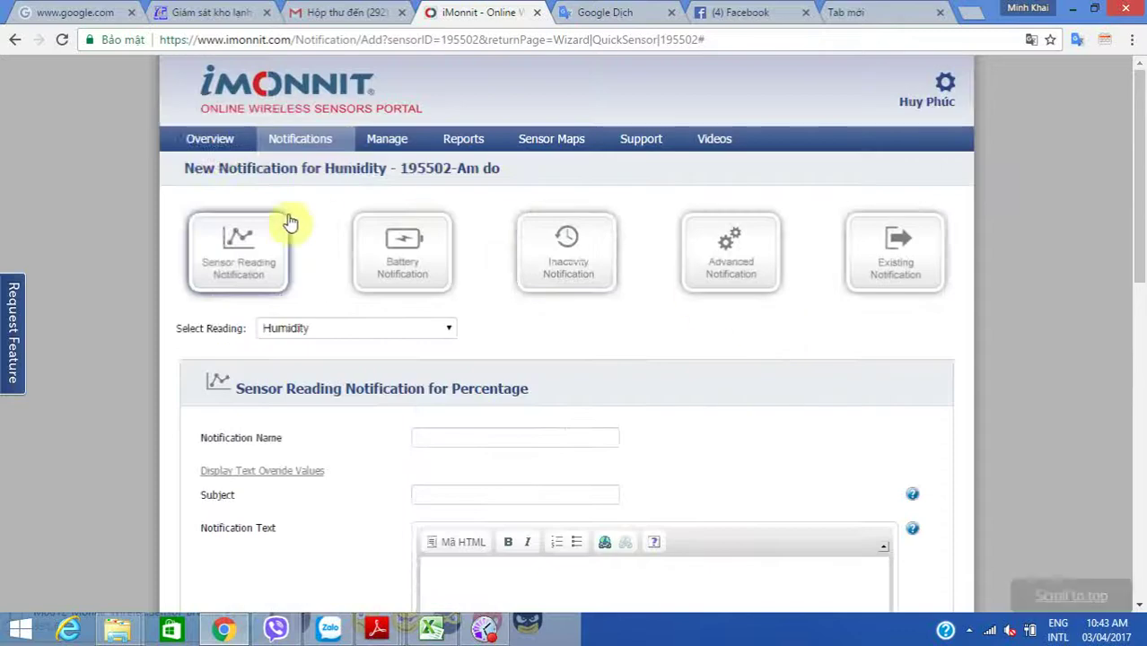
{"action": "left_click", "coordinate": [199, 140]}
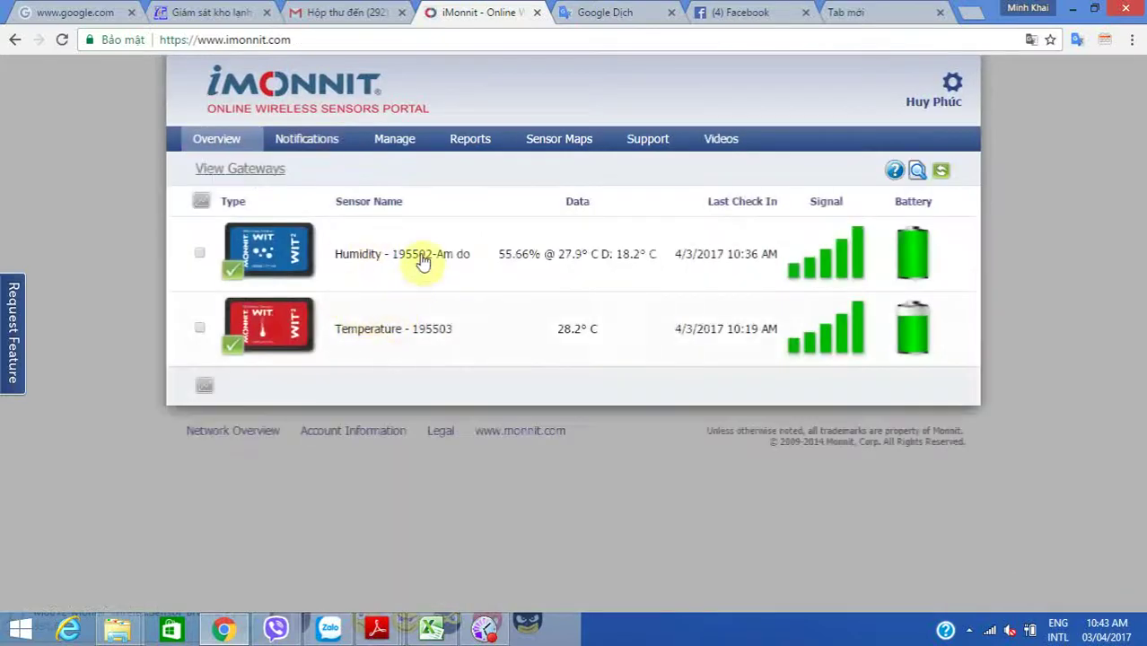
Open the humidity sensor's data export options and check the date range calendars and quick-pick choices
{"action": "left_click", "coordinate": [422, 260]}
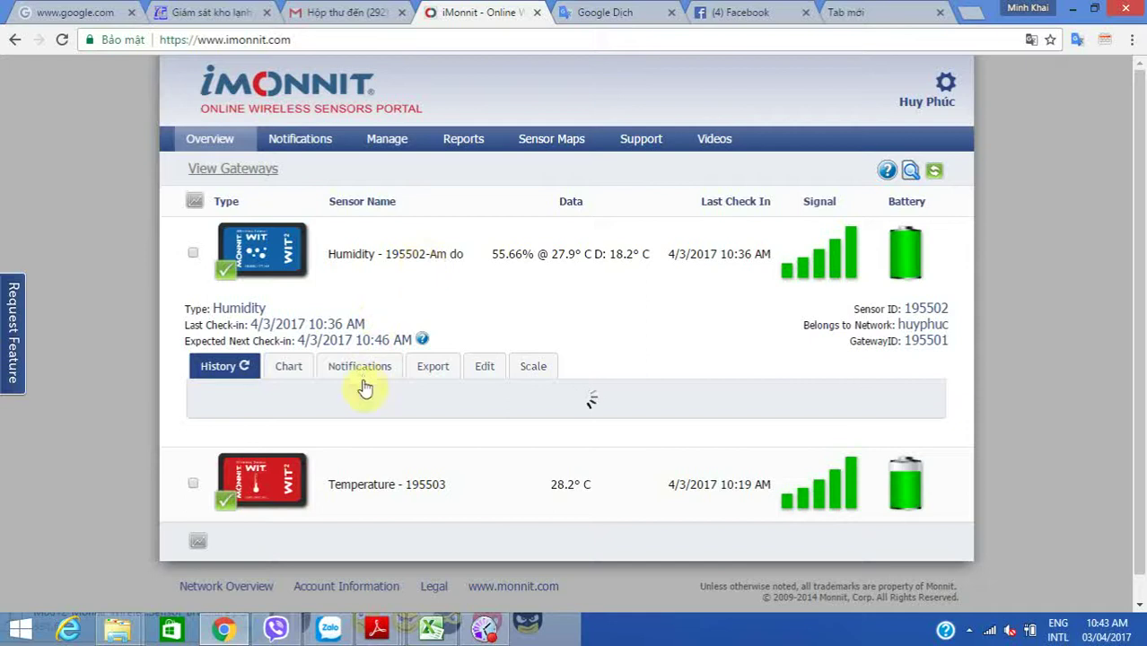
{"action": "left_click", "coordinate": [442, 369]}
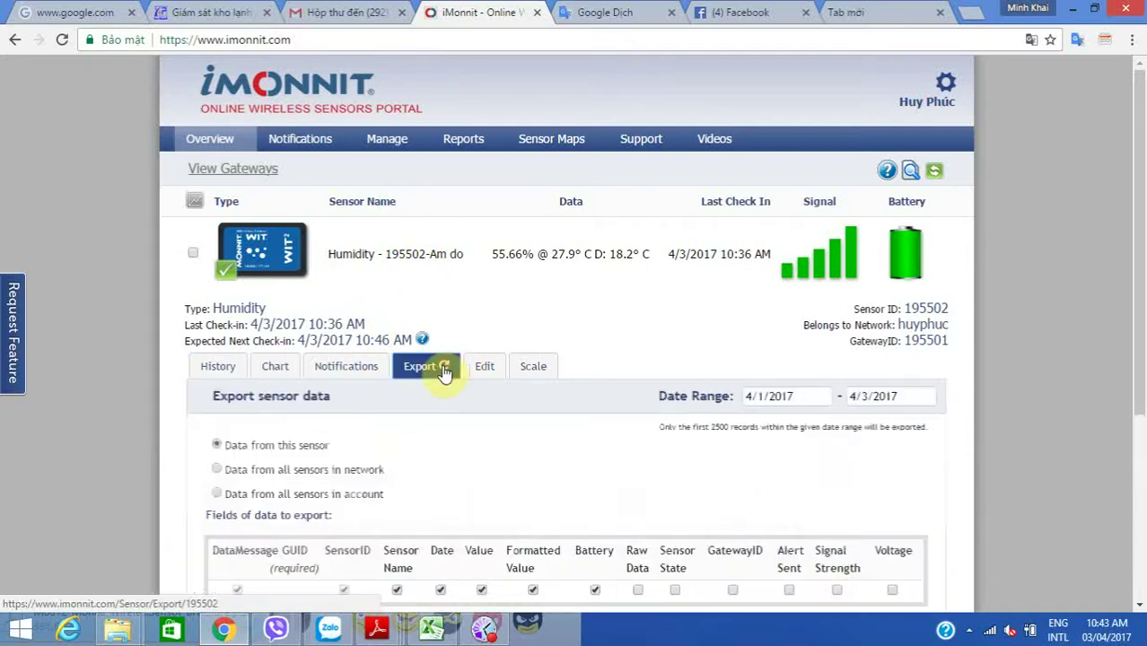
{"action": "scroll", "coordinate": [440, 366], "scroll_direction": "down", "scroll_amount": 1}
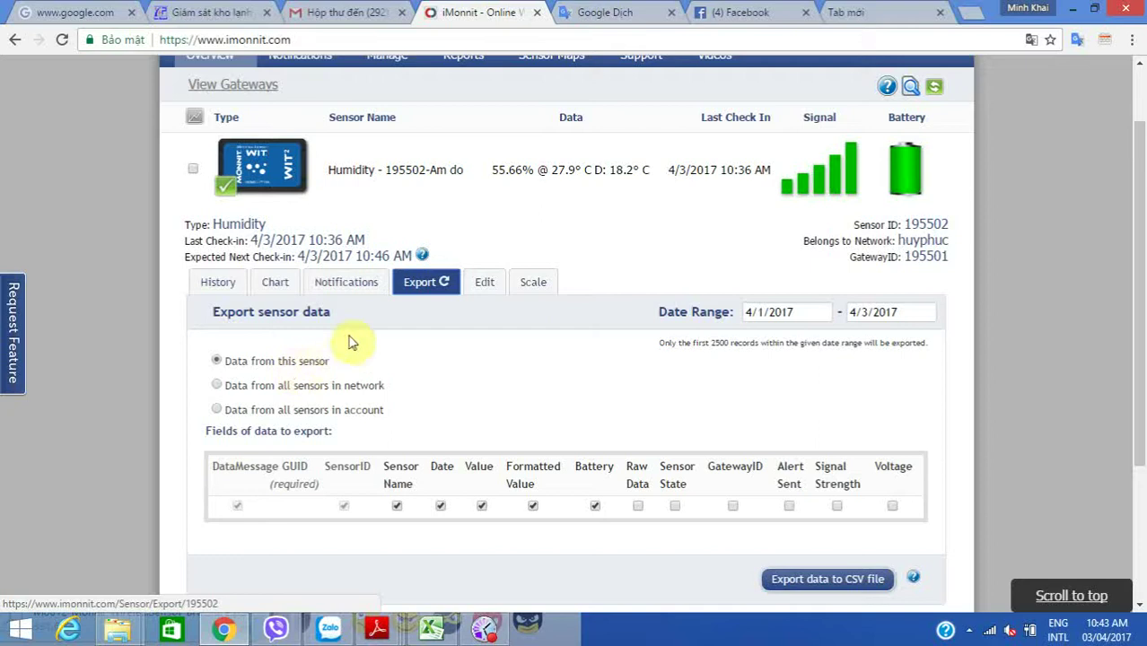
{"action": "left_click", "coordinate": [800, 314]}
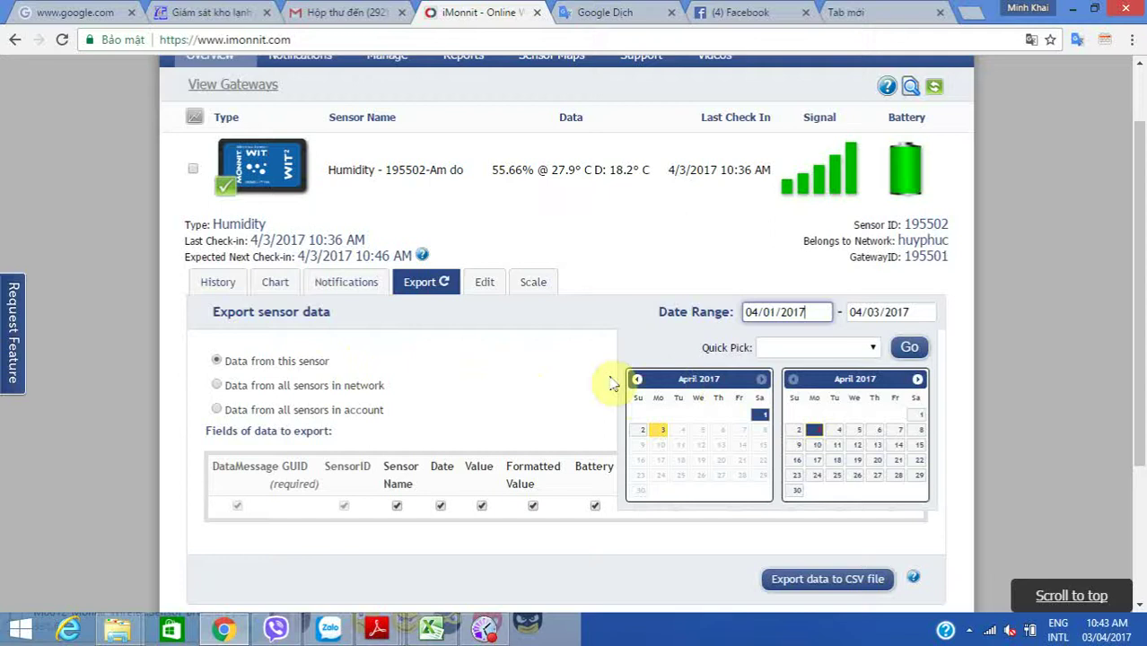
{"action": "scroll", "coordinate": [619, 379], "scroll_direction": "down", "scroll_amount": 2}
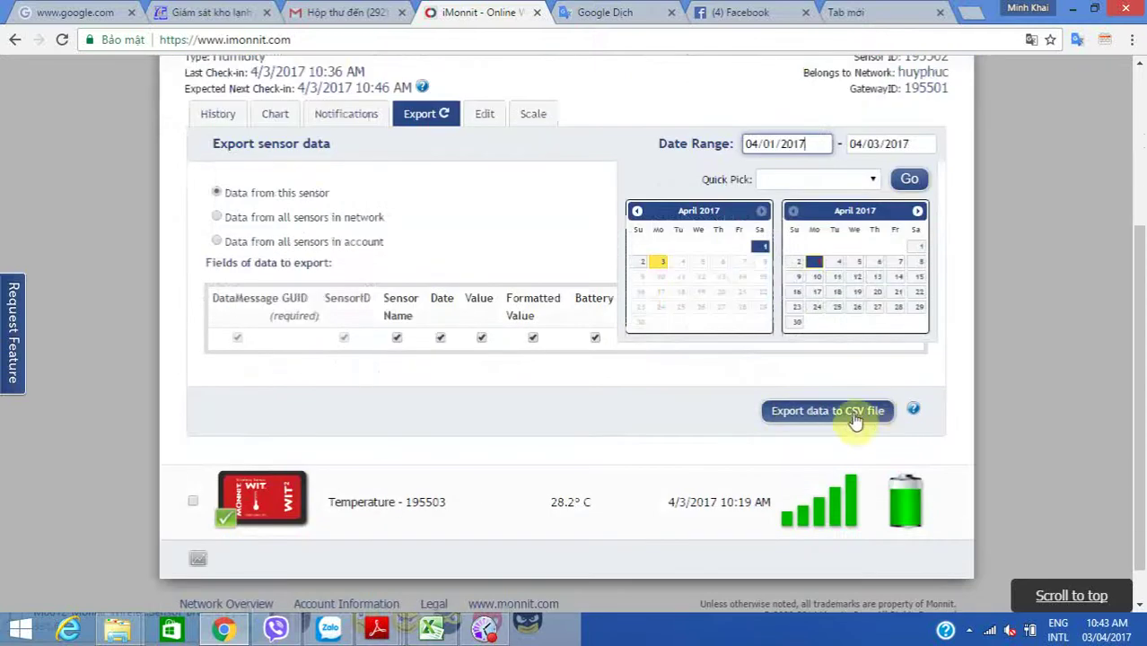
{"action": "scroll", "coordinate": [855, 419], "scroll_direction": "up", "scroll_amount": 1}
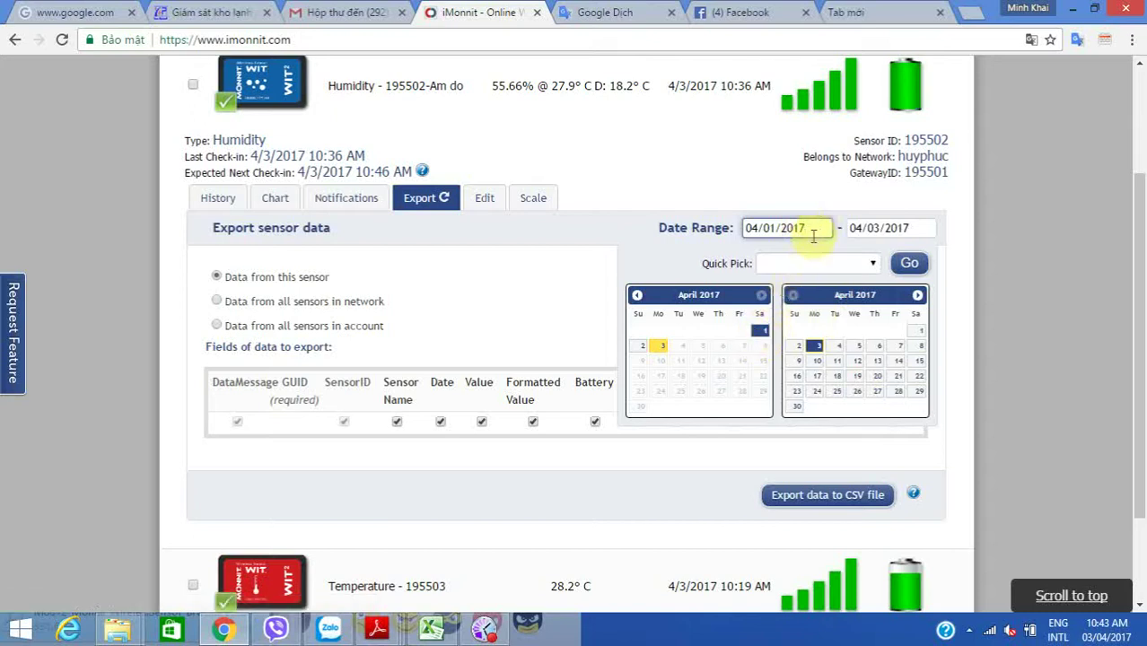
{"action": "left_click", "coordinate": [871, 264]}
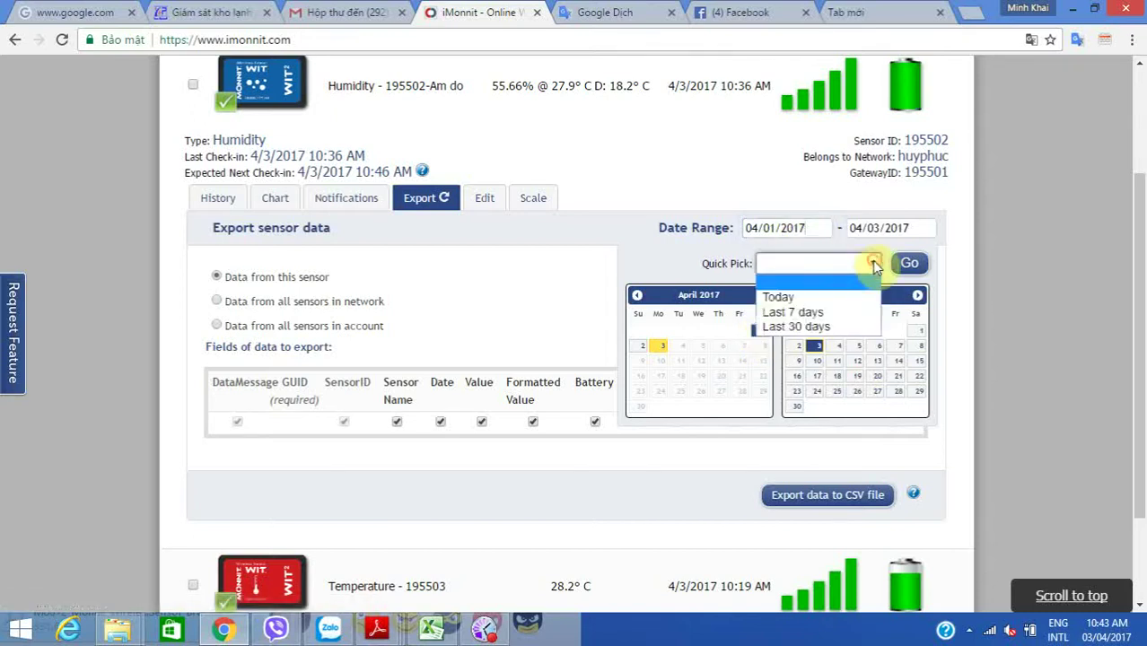
{"action": "left_click", "coordinate": [653, 257]}
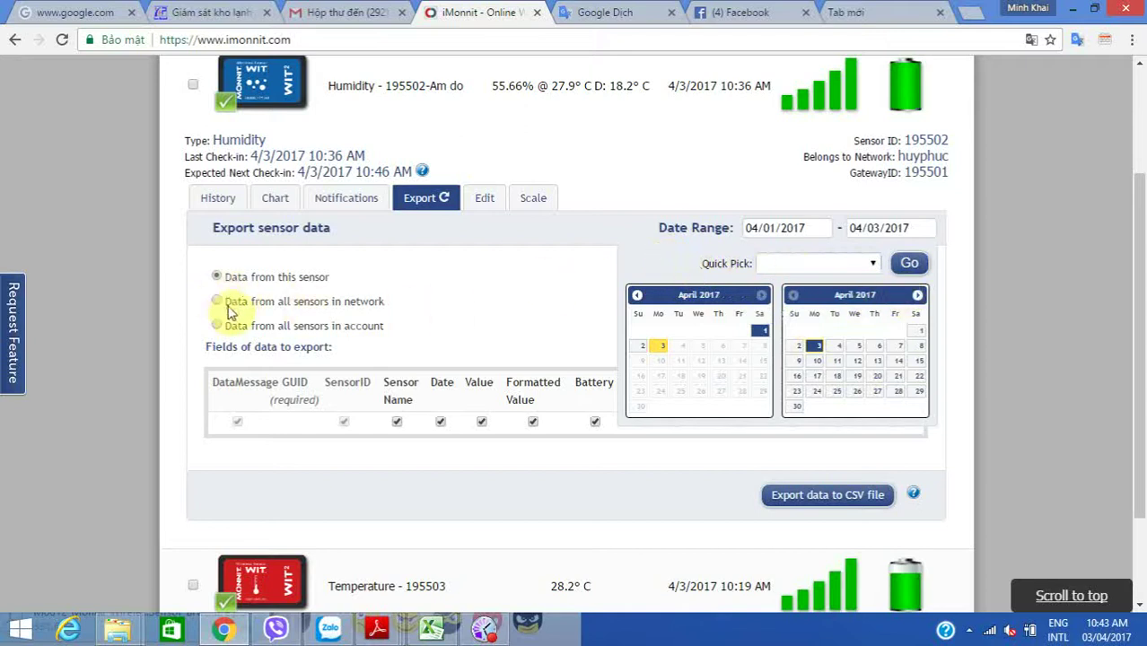
{"action": "left_click", "coordinate": [512, 282]}
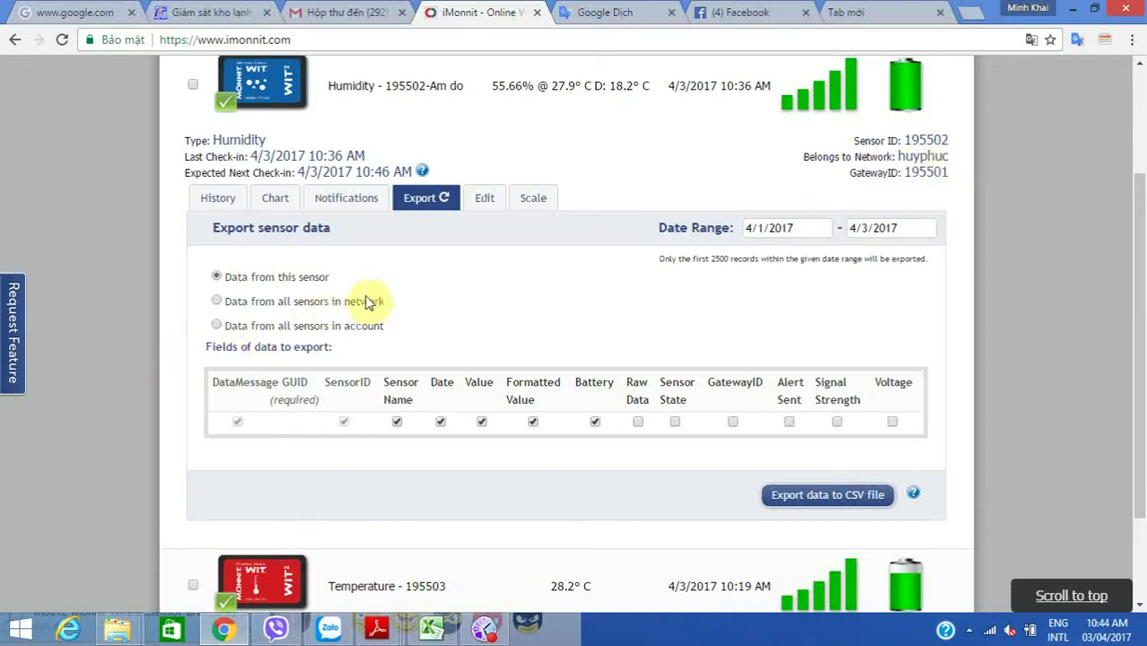
Examine the export's data source options, the selectable data fields and the CSV export option
{"action": "scroll", "coordinate": [371, 302], "scroll_direction": "up", "scroll_amount": 2}
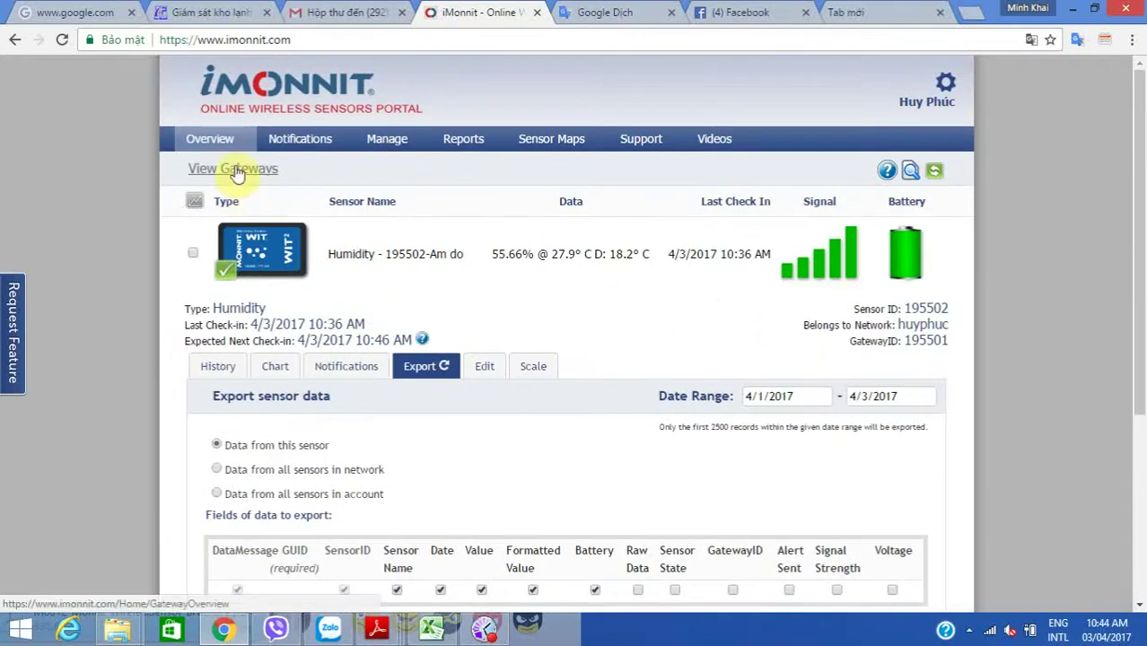
{"action": "scroll", "coordinate": [243, 170], "scroll_direction": "down", "scroll_amount": 2}
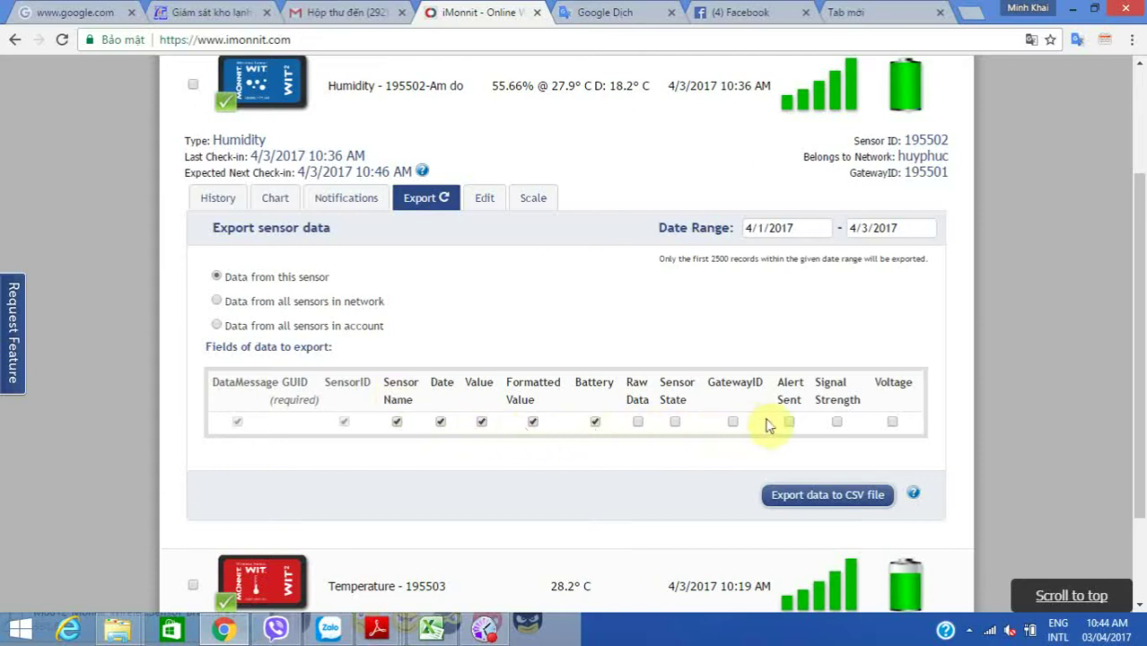
{"action": "scroll", "coordinate": [905, 427], "scroll_direction": "down", "scroll_amount": 1}
{"action": "scroll", "coordinate": [905, 427], "scroll_direction": "down", "scroll_amount": 1}
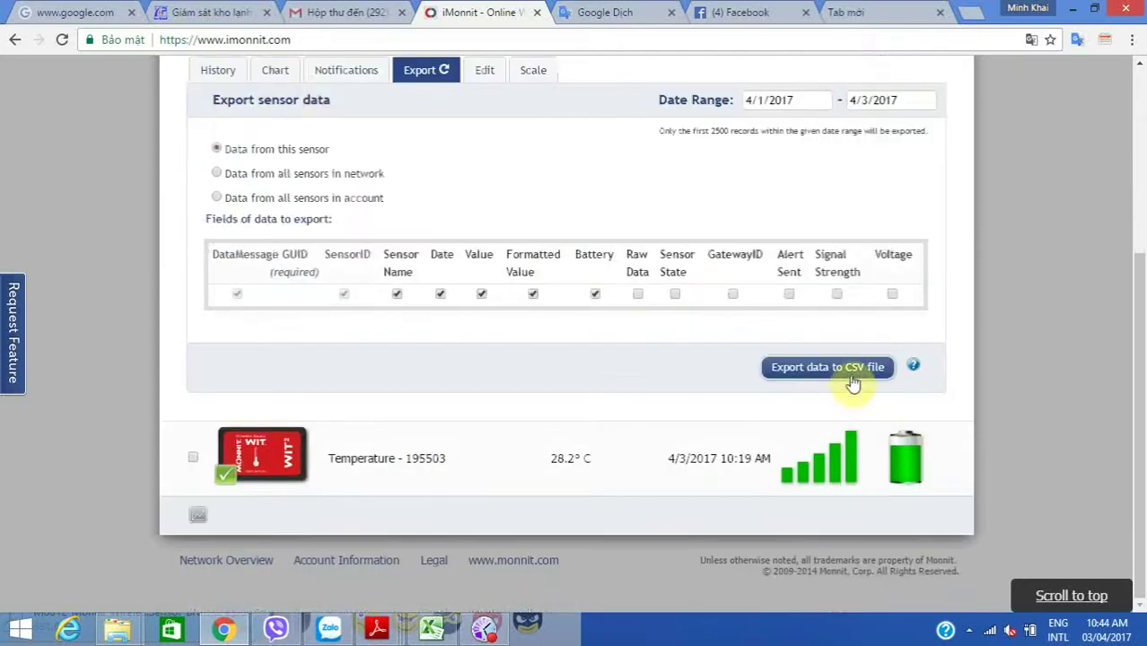
{"action": "scroll", "coordinate": [851, 379], "scroll_direction": "up", "scroll_amount": 2}
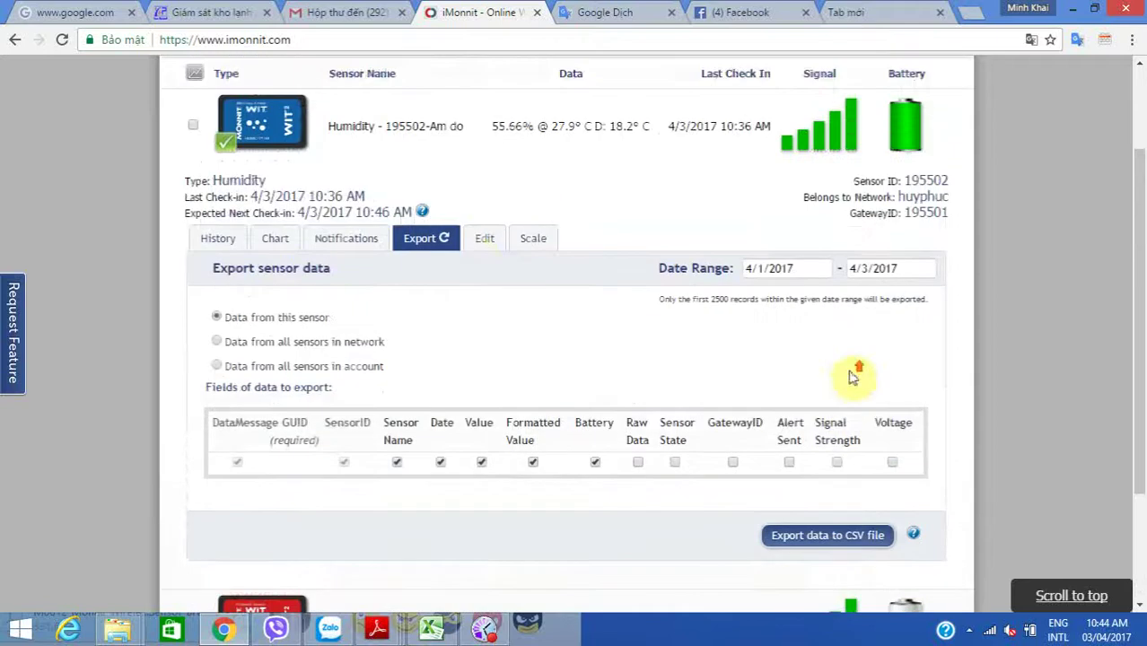
Open the humidity sensor's configuration and place the cursor in its sensor name for editing
{"action": "left_click", "coordinate": [483, 240]}
{"action": "scroll", "coordinate": [477, 356], "scroll_direction": "down", "scroll_amount": 1}
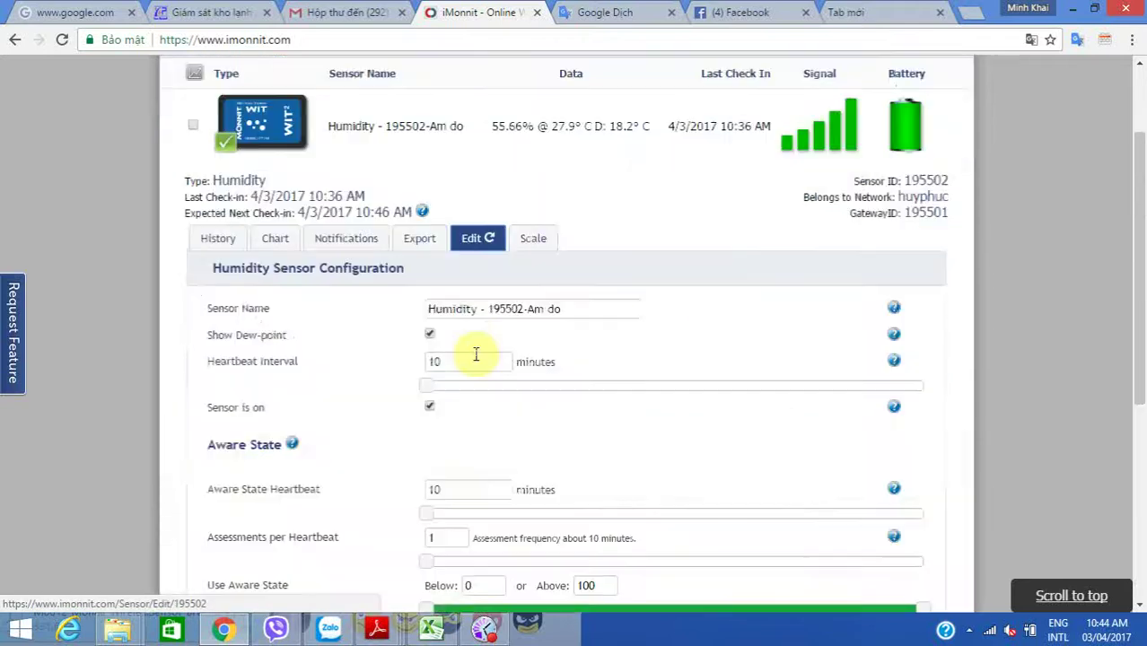
{"action": "scroll", "coordinate": [453, 269], "scroll_direction": "down", "scroll_amount": 1}
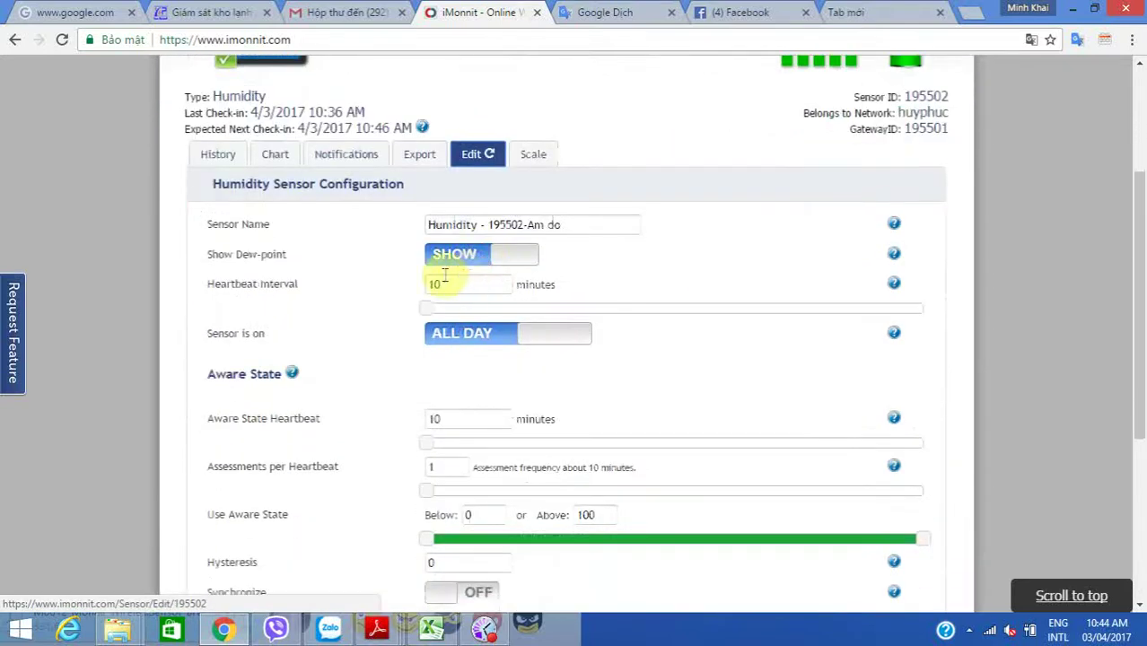
{"action": "left_click", "coordinate": [582, 224]}
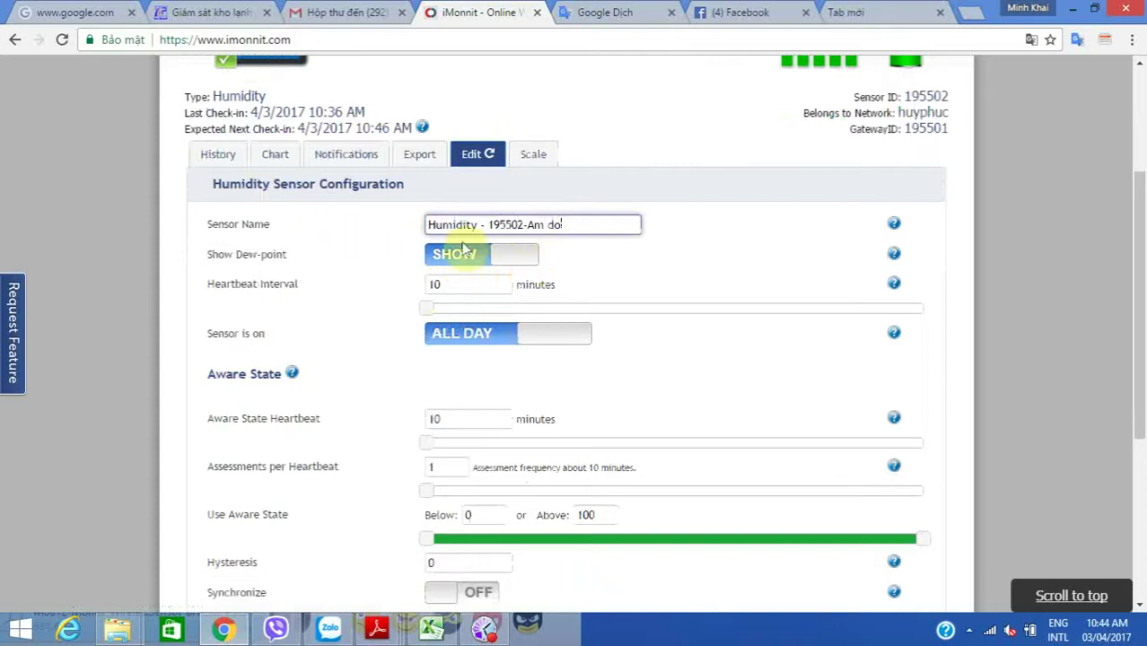
{"action": "left_click", "coordinate": [518, 224]}
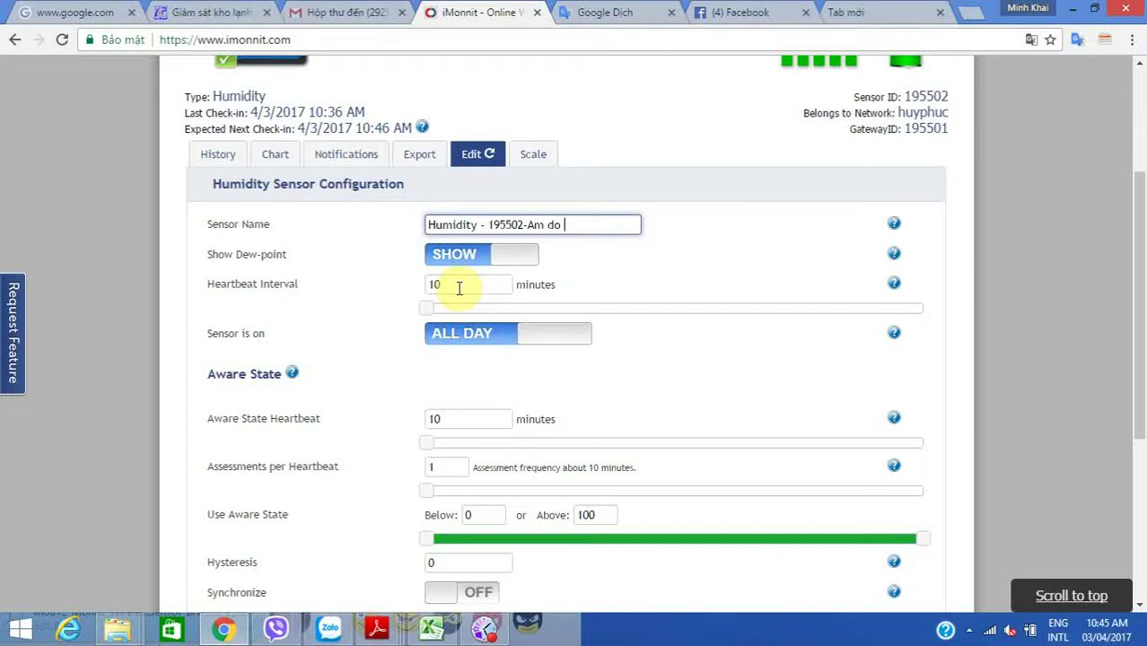
Try different heartbeat intervals for the humidity sensor and leave it set to 120 minutes
{"action": "left_click_drag", "start_coordinate": [427, 309], "coordinate": [480, 310]}
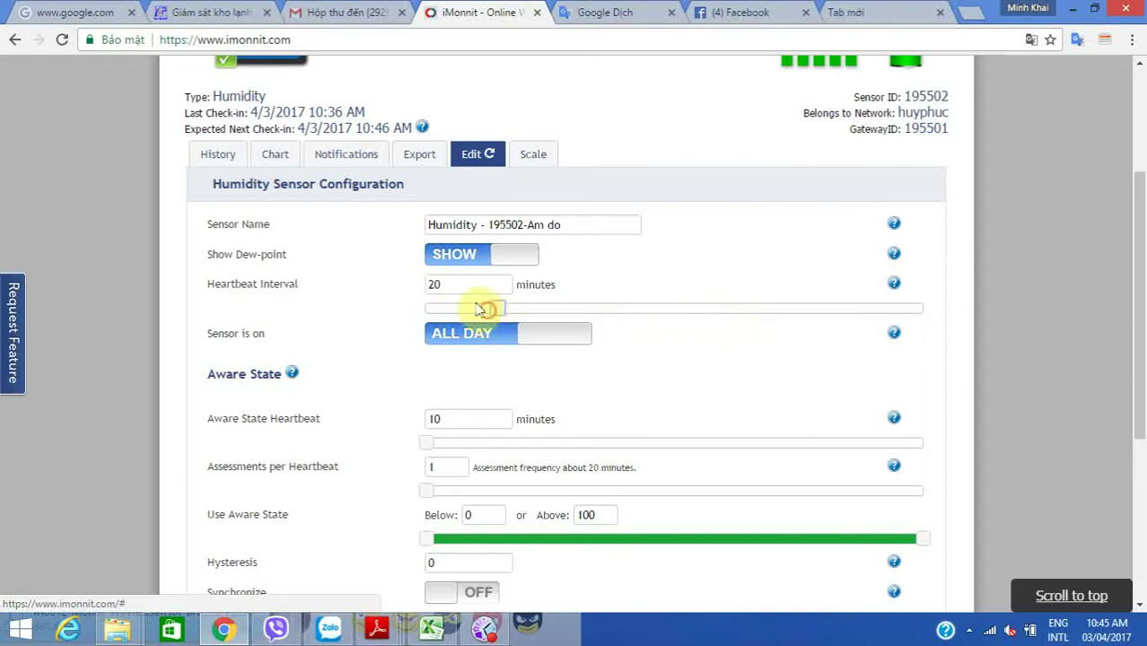
{"action": "left_click", "coordinate": [429, 308]}
{"action": "left_click", "coordinate": [637, 312]}
{"action": "left_click", "coordinate": [696, 313]}
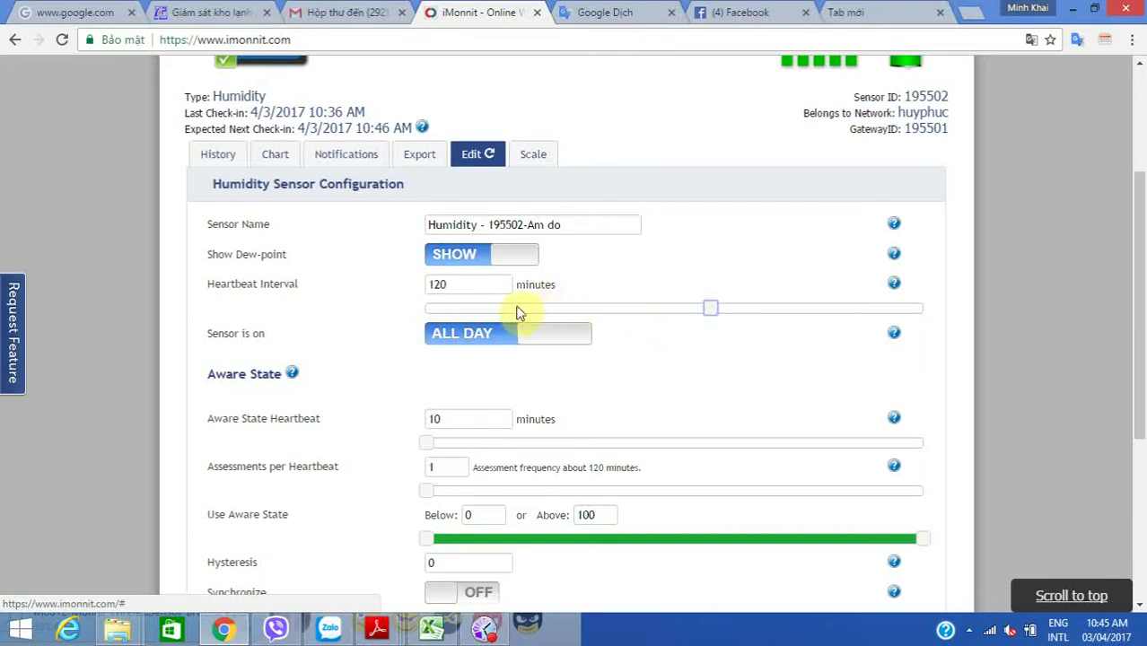
{"action": "left_click", "coordinate": [464, 309]}
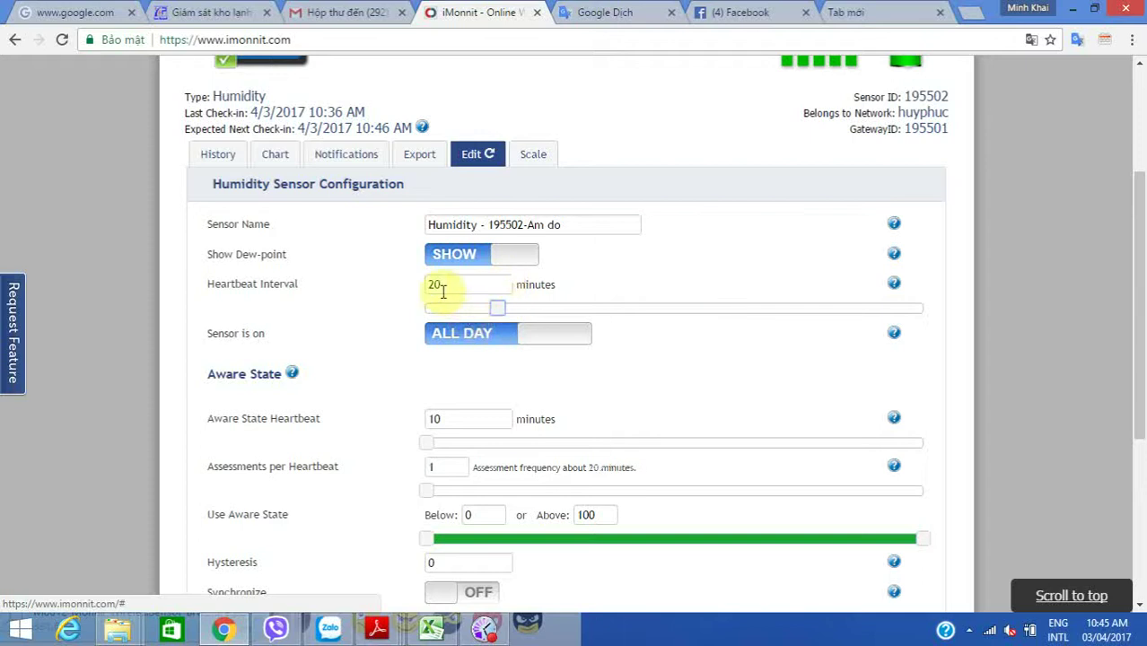
{"action": "left_click", "coordinate": [680, 308]}
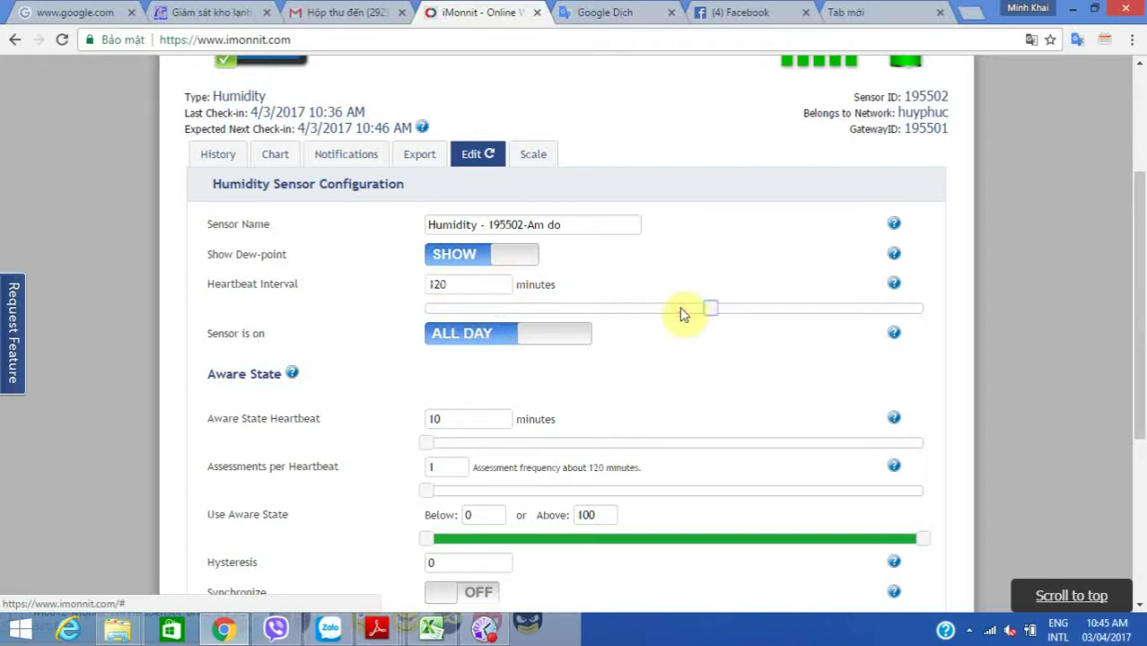
{"action": "left_click", "coordinate": [547, 366]}
Try an Aware State lower threshold of 26, return it to 0, and look over the remaining configuration settings
{"action": "scroll", "coordinate": [550, 367], "scroll_direction": "down", "scroll_amount": 1}
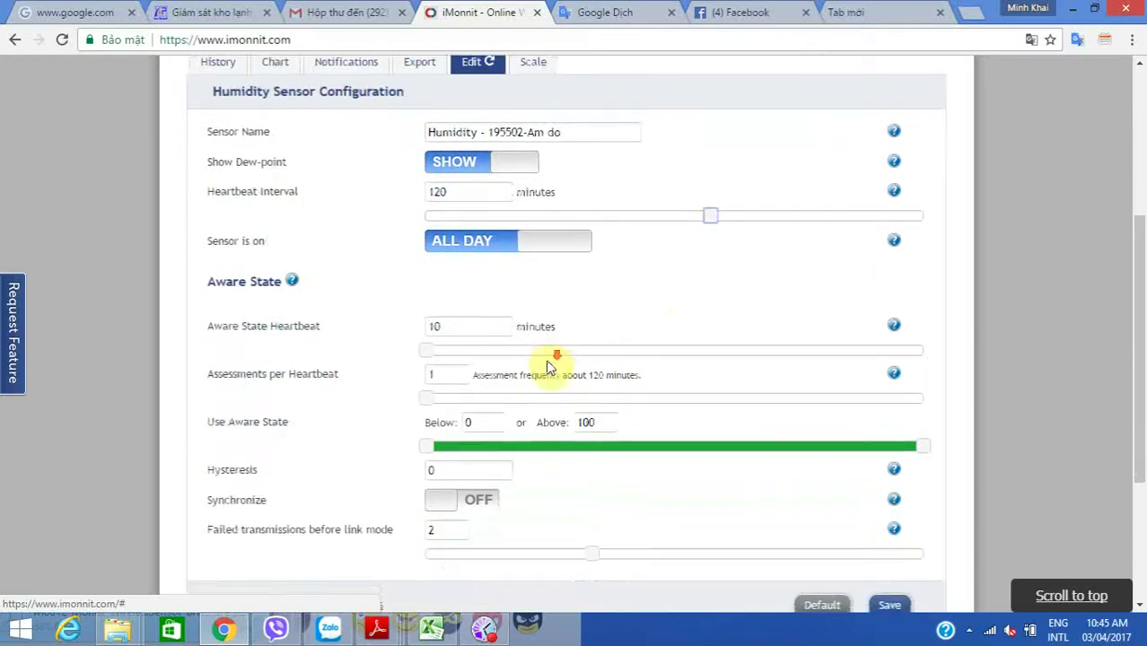
{"action": "scroll", "coordinate": [456, 327], "scroll_direction": "down", "scroll_amount": 2}
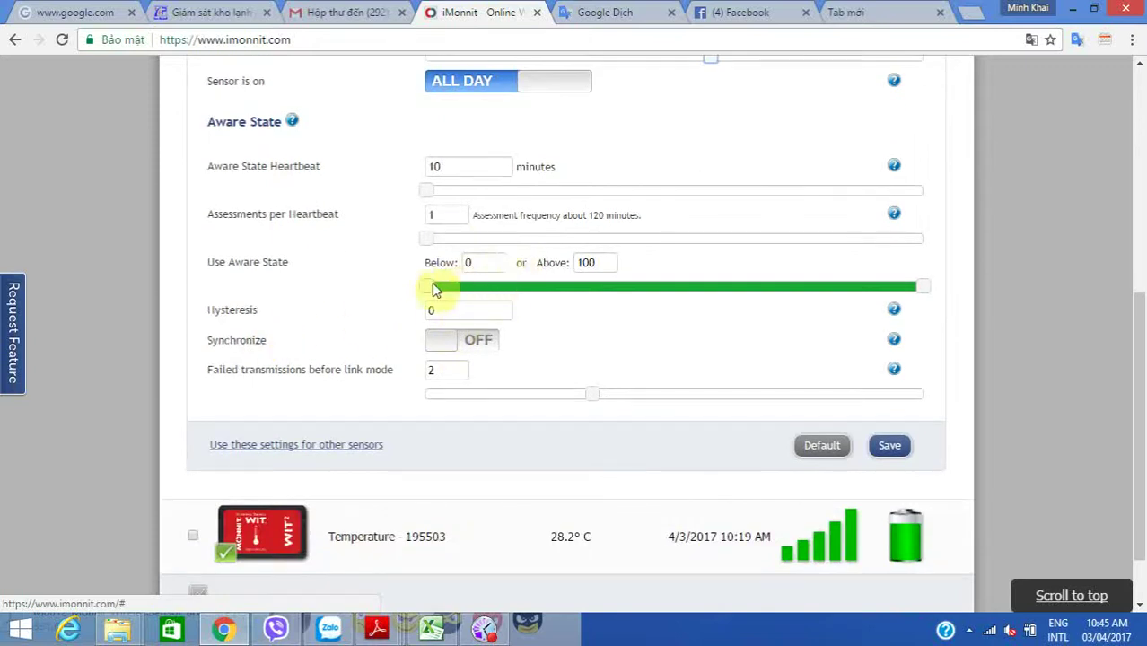
{"action": "left_click_drag", "start_coordinate": [426, 289], "coordinate": [556, 286]}
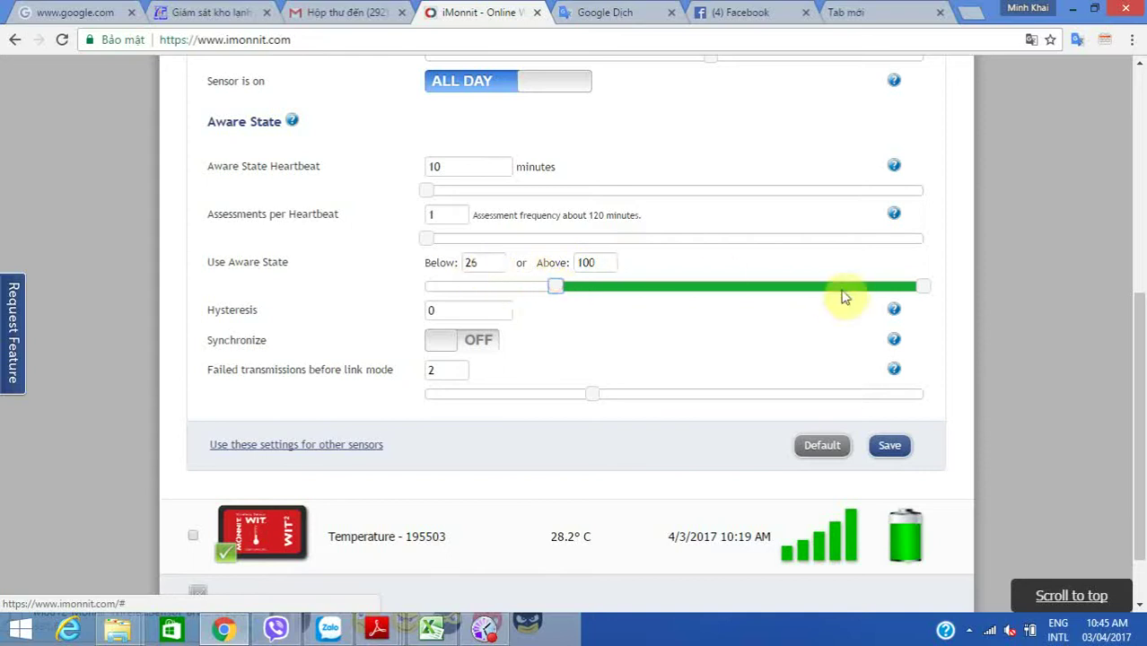
{"action": "mouse_move", "coordinate": [922, 289]}
{"action": "left_mouse_down"}
{"action": "mouse_move", "coordinate": [901, 289]}
{"action": "mouse_move", "coordinate": [923, 285]}
{"action": "left_mouse_up"}
{"action": "left_click_drag", "start_coordinate": [551, 288], "coordinate": [409, 294]}
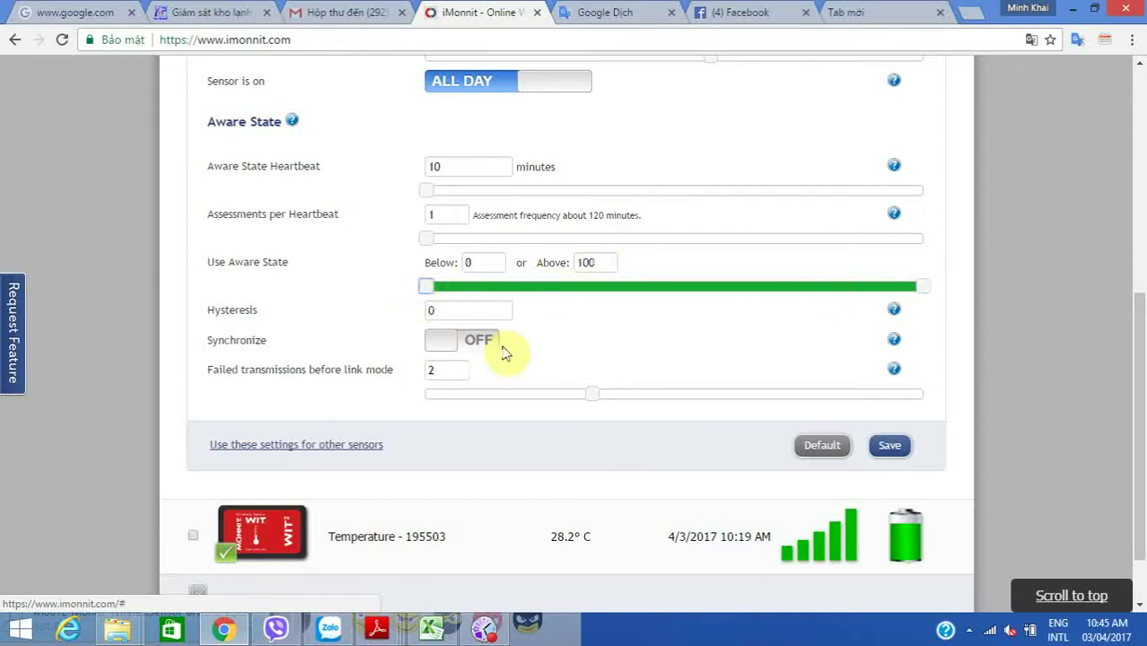
{"action": "scroll", "coordinate": [505, 351], "scroll_direction": "down", "scroll_amount": 1}
{"action": "scroll", "coordinate": [584, 327], "scroll_direction": "up", "scroll_amount": 4}
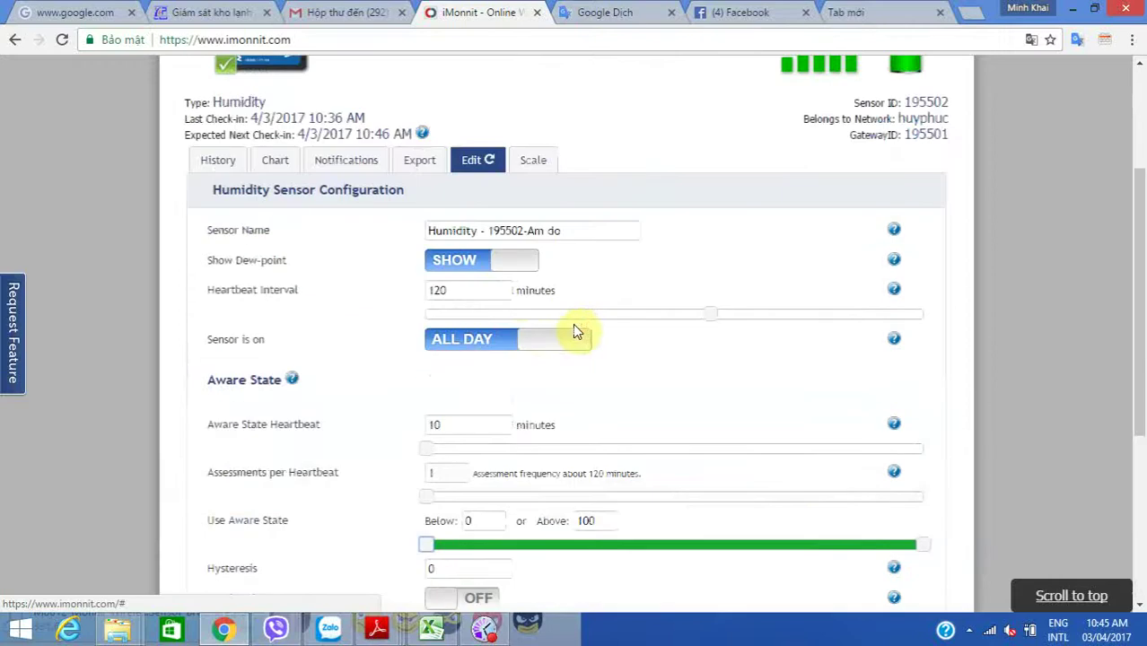
{"action": "scroll", "coordinate": [577, 333], "scroll_direction": "down", "scroll_amount": 4}
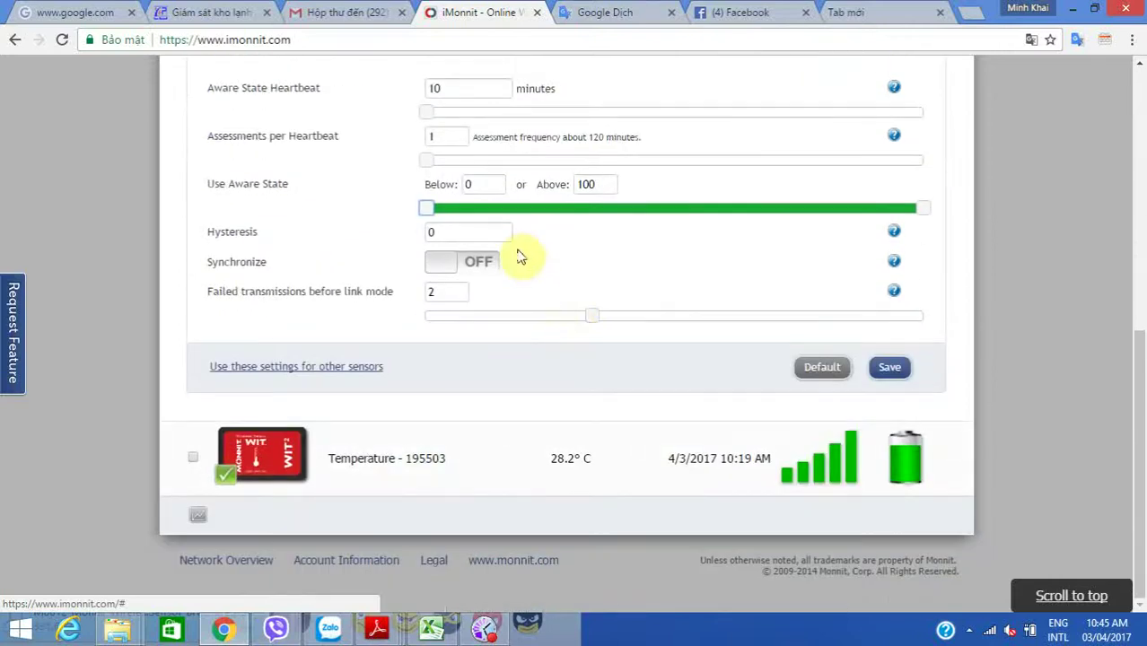
{"action": "scroll", "coordinate": [510, 264], "scroll_direction": "up", "scroll_amount": 4}
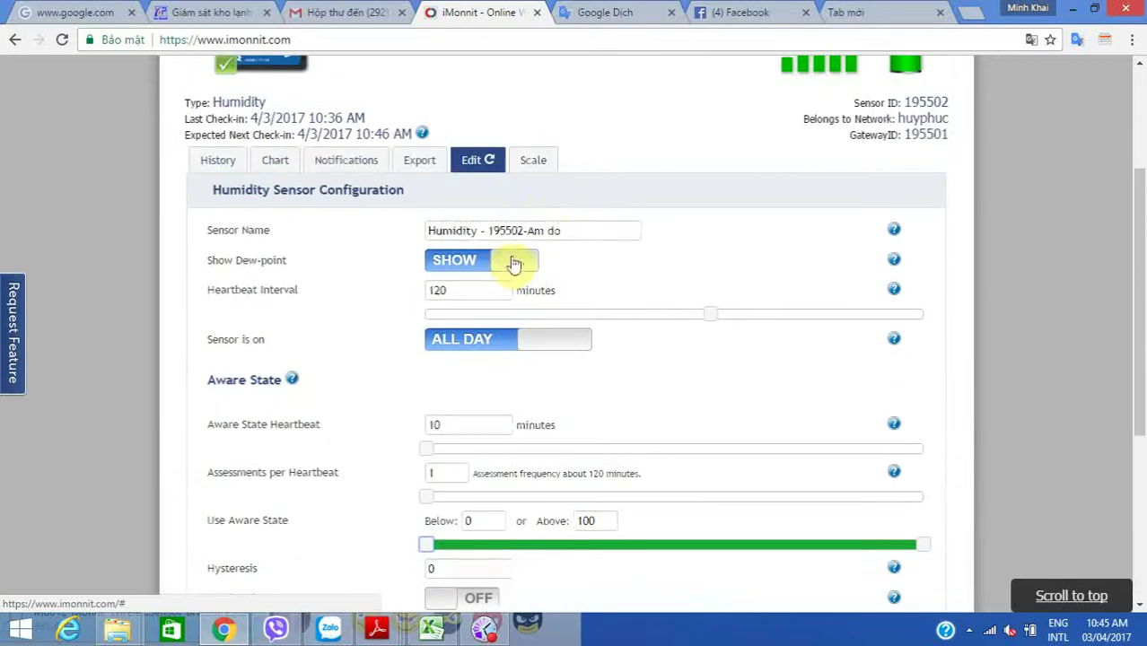
Try Fahrenheit as the humidity sensor's temperature scale, switch back to Celsius, and save the scale
{"action": "left_click", "coordinate": [535, 163]}
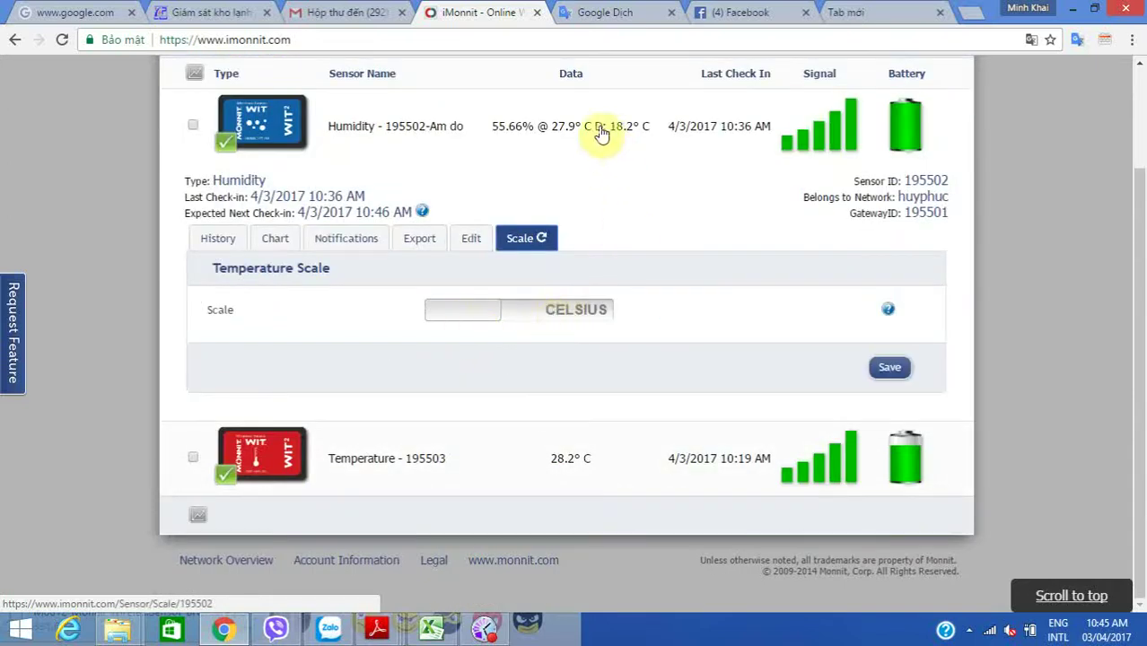
{"action": "left_click", "coordinate": [582, 317]}
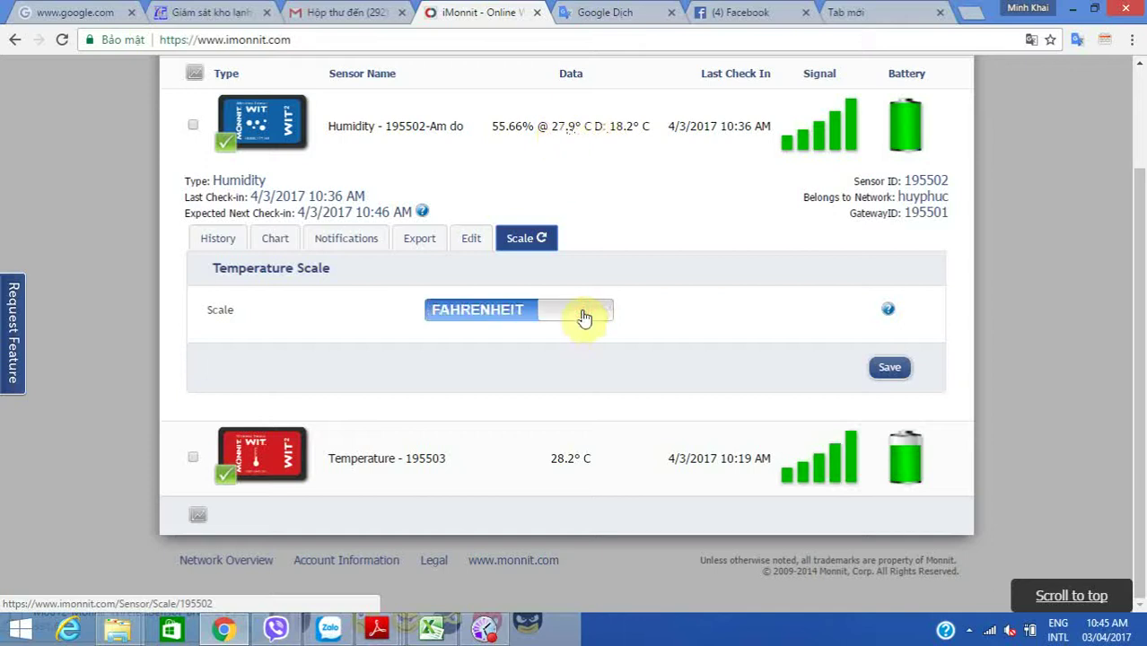
{"action": "left_click", "coordinate": [489, 317]}
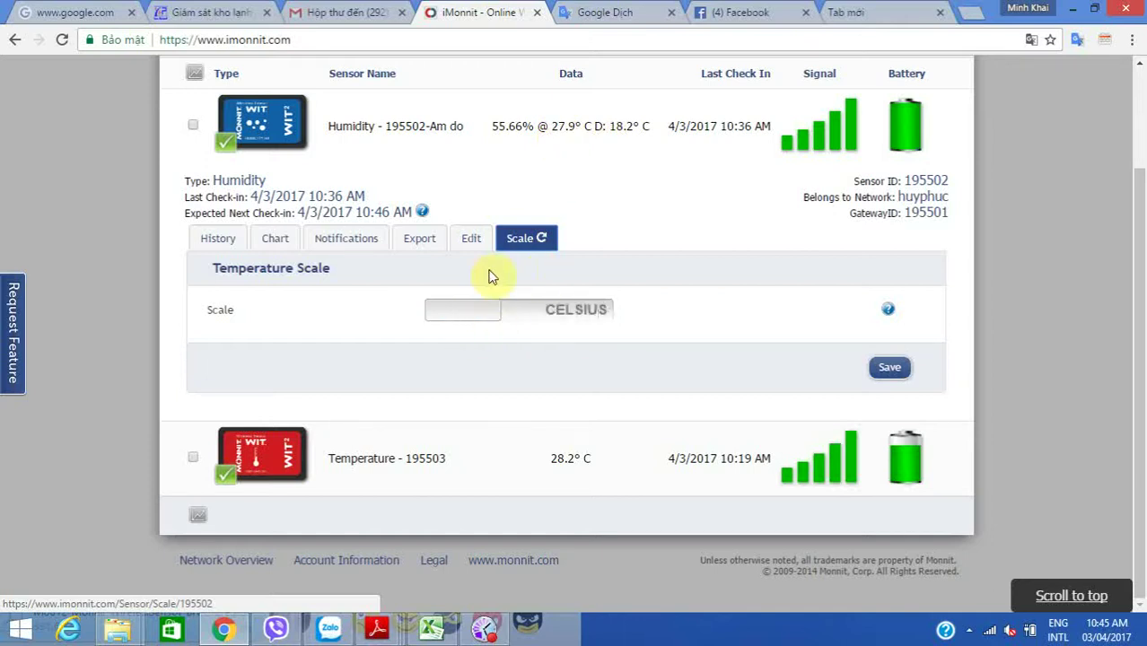
{"action": "left_click", "coordinate": [889, 367]}
Open the temperature sensor's calibration settings and choose Celsius as the unit for the actual reading
{"action": "left_click", "coordinate": [376, 460]}
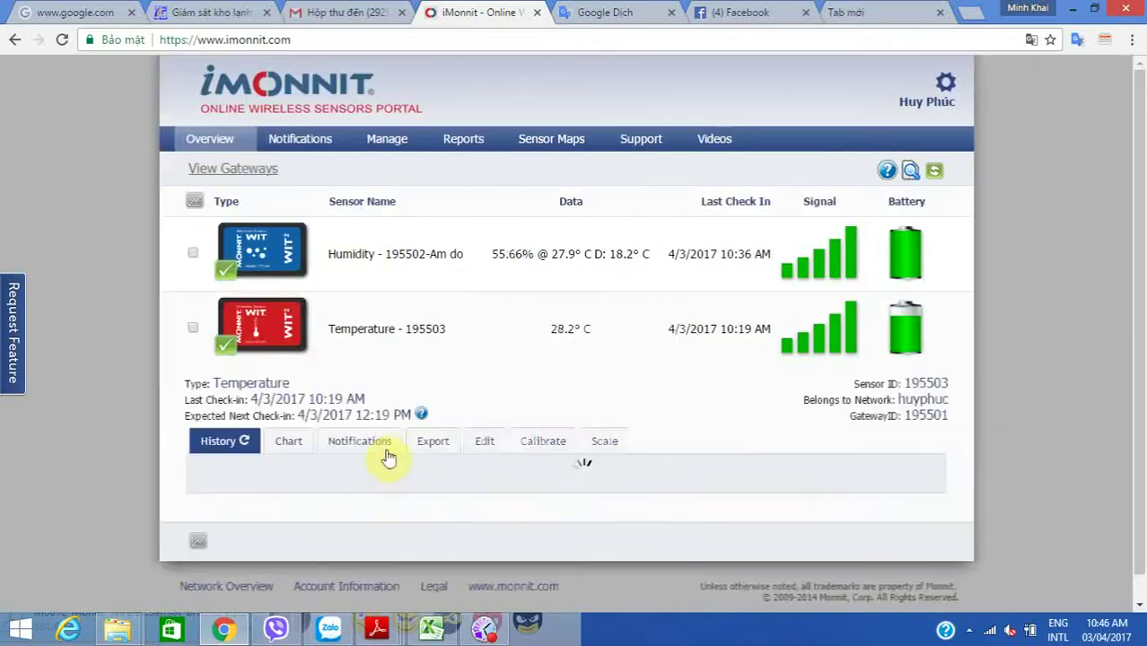
{"action": "scroll", "coordinate": [395, 451], "scroll_direction": "down", "scroll_amount": 2}
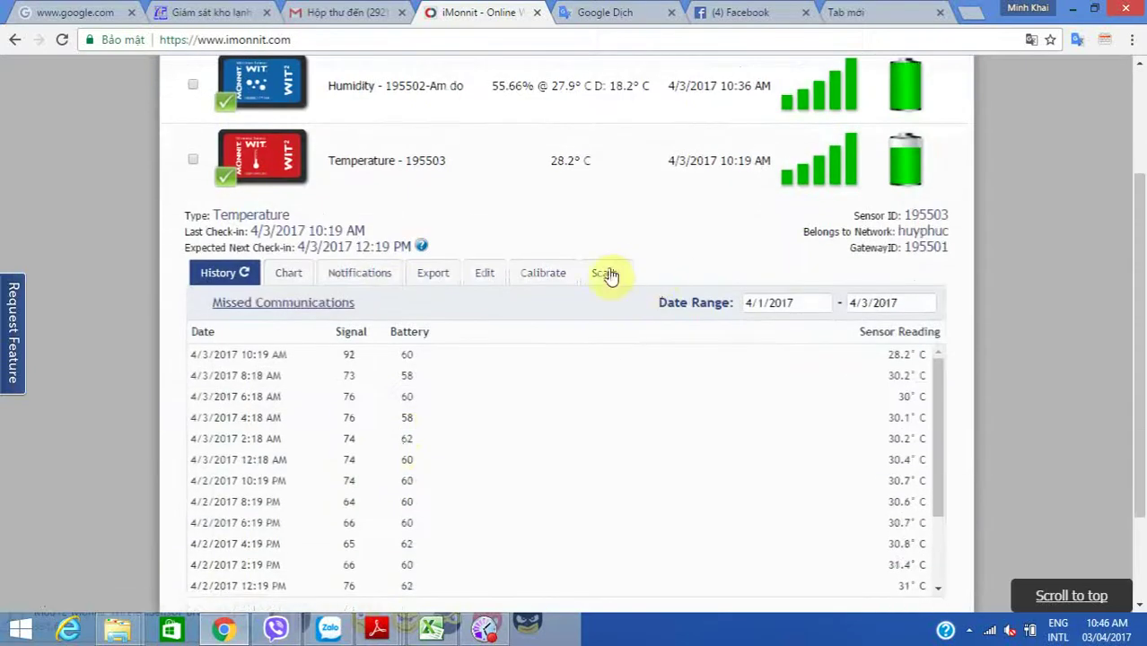
{"action": "left_click", "coordinate": [553, 274]}
{"action": "scroll", "coordinate": [540, 302], "scroll_direction": "down", "scroll_amount": 1}
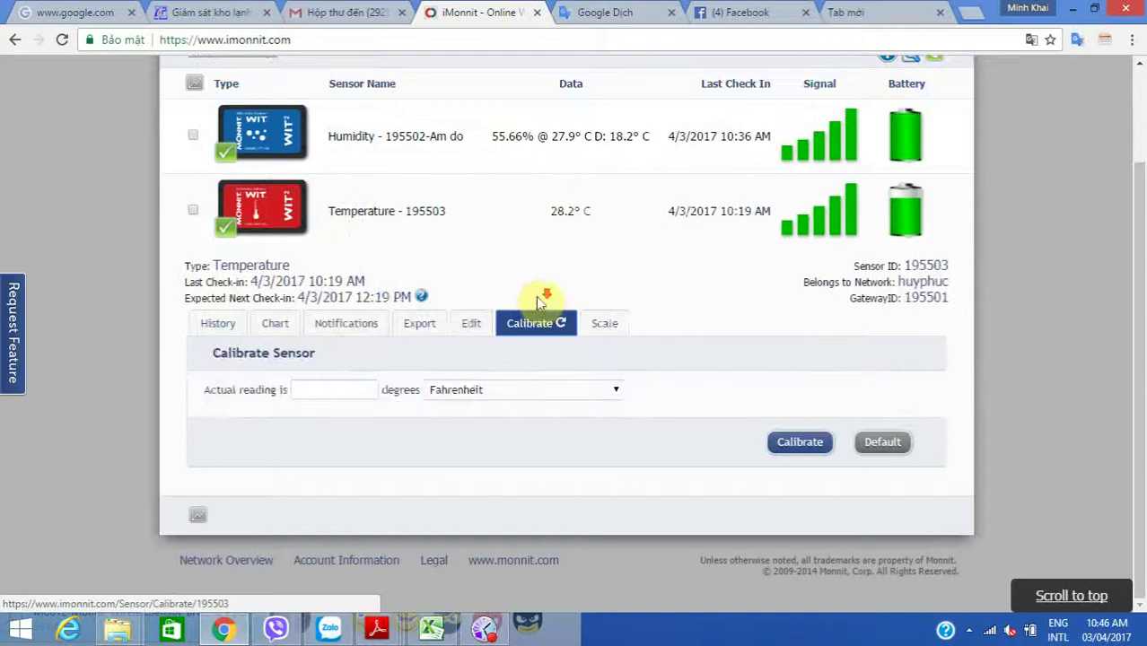
{"action": "left_click", "coordinate": [359, 390]}
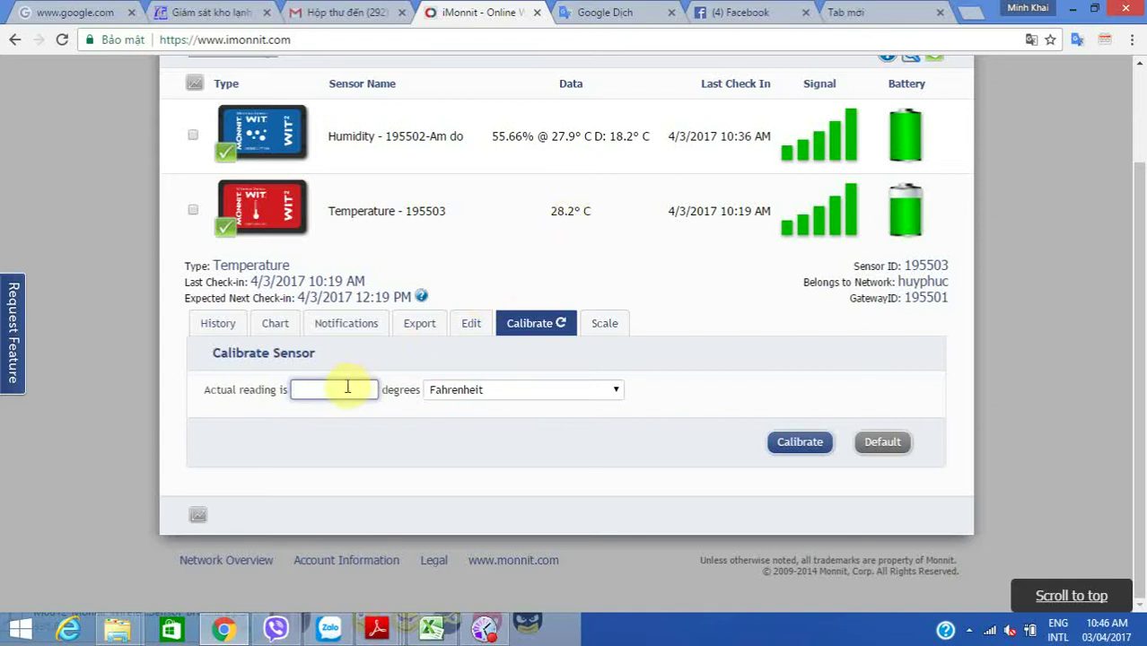
{"action": "left_click", "coordinate": [583, 390]}
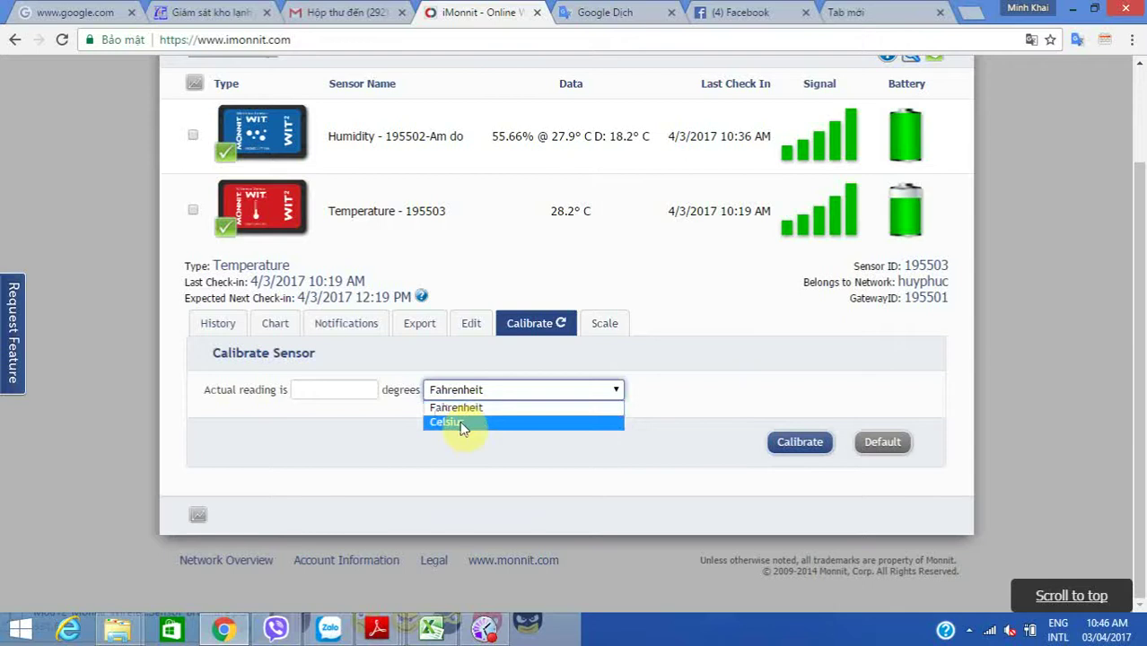
{"action": "left_click", "coordinate": [459, 423]}
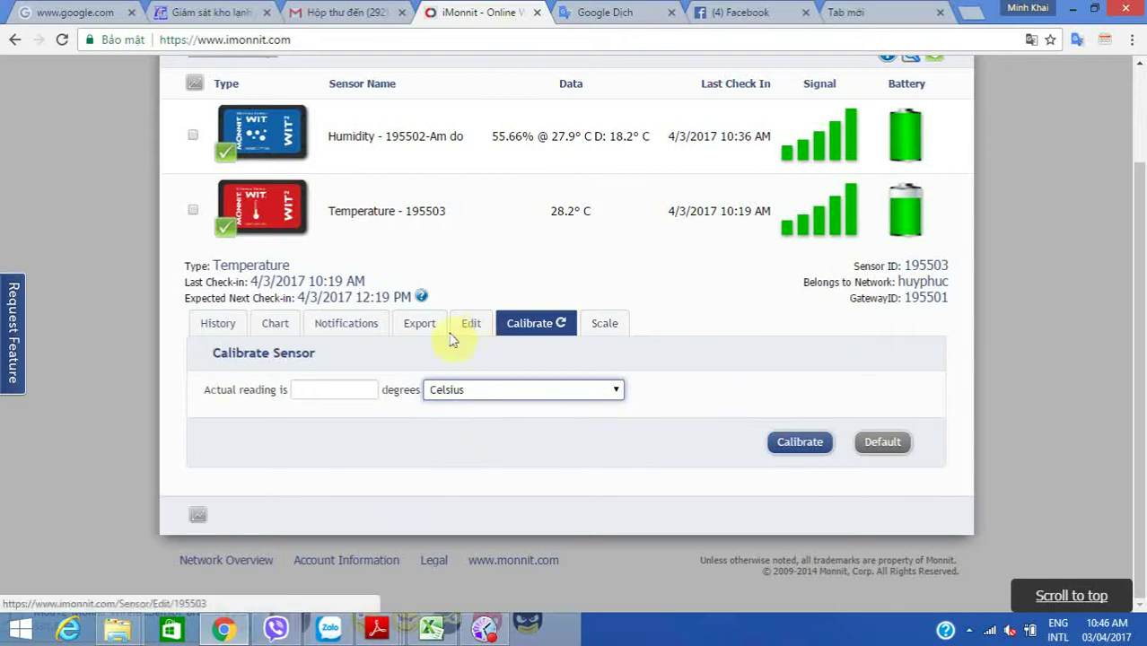
{"action": "left_click", "coordinate": [355, 389]}
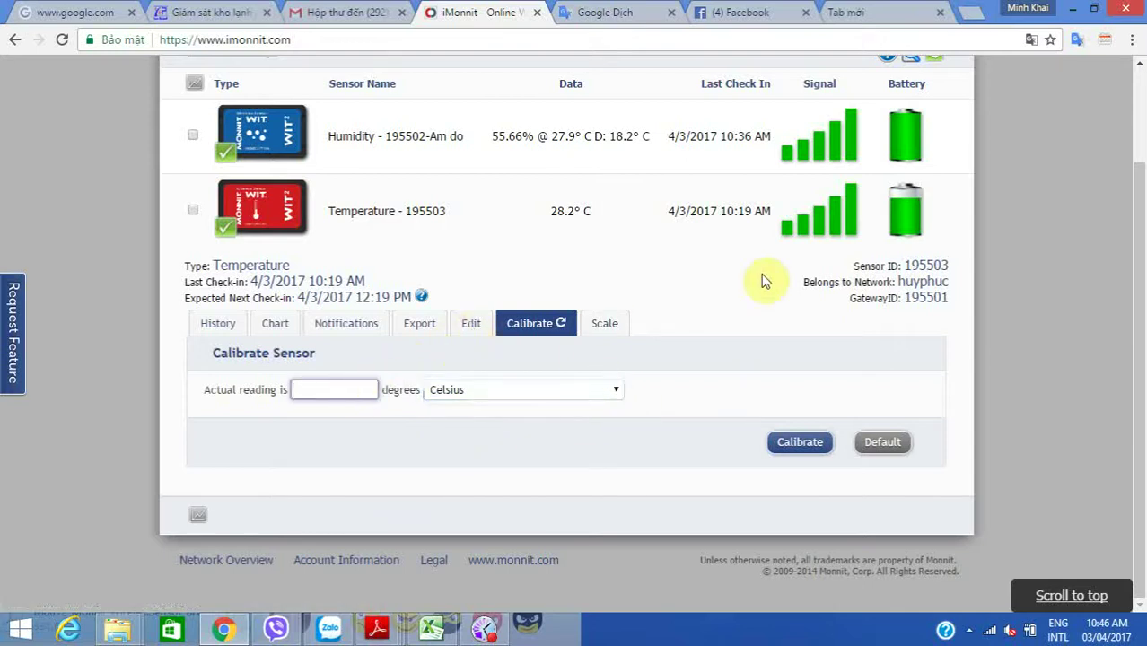
{"action": "left_click", "coordinate": [798, 440]}
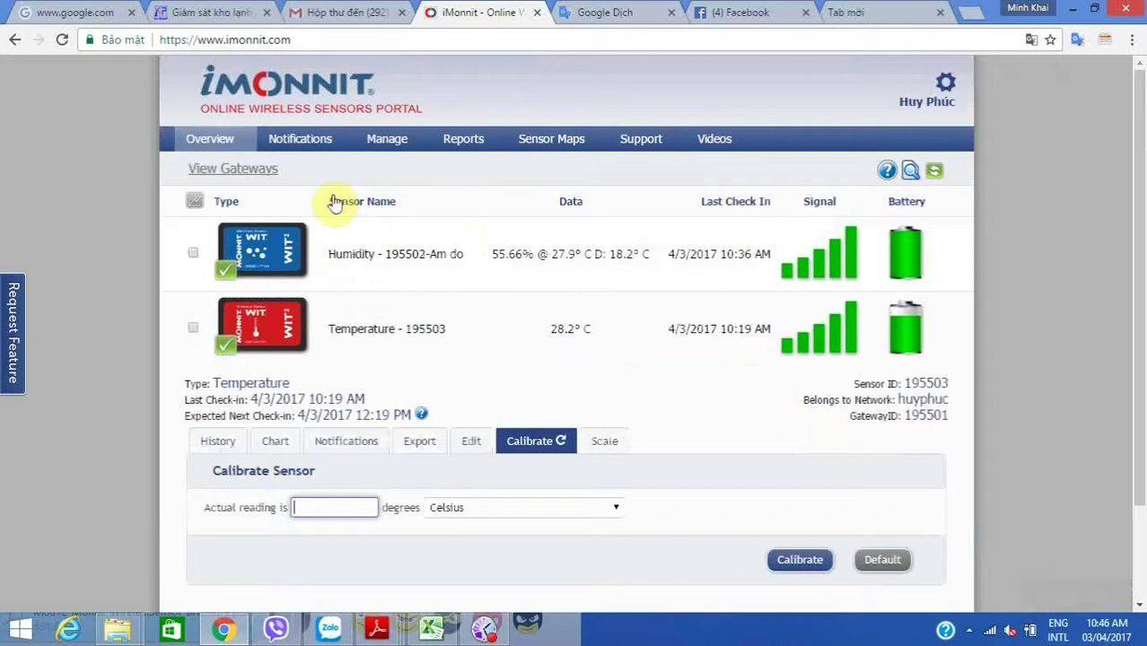
Reload the sensor overview and review the temperature sensor's reading history
{"action": "left_click", "coordinate": [215, 141]}
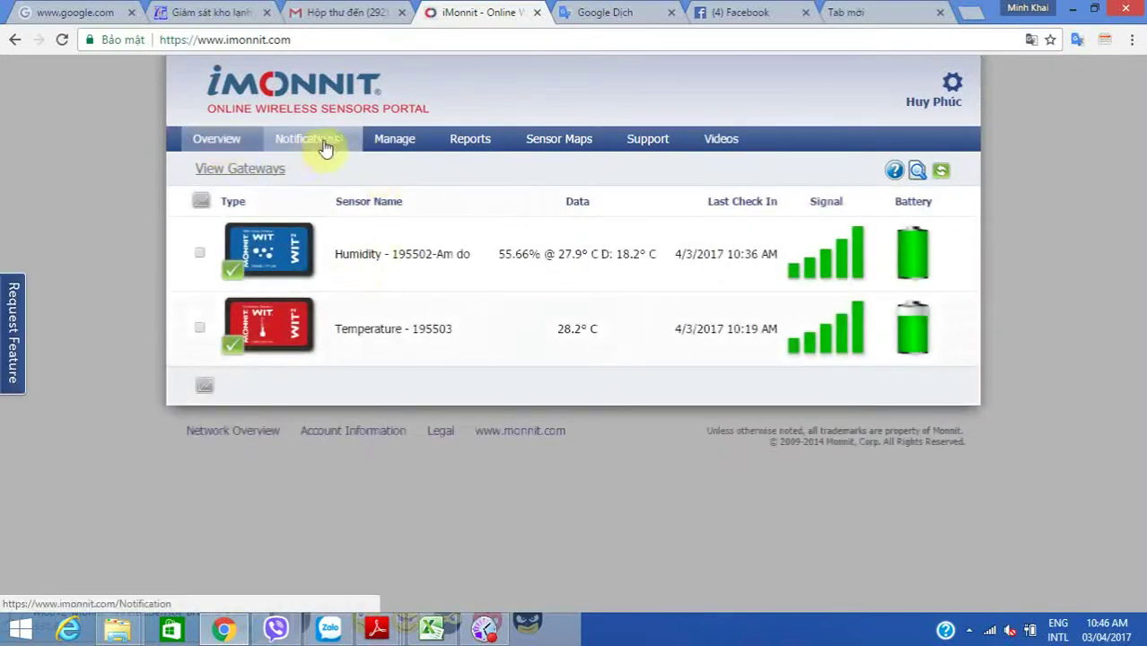
{"action": "left_click", "coordinate": [414, 335]}
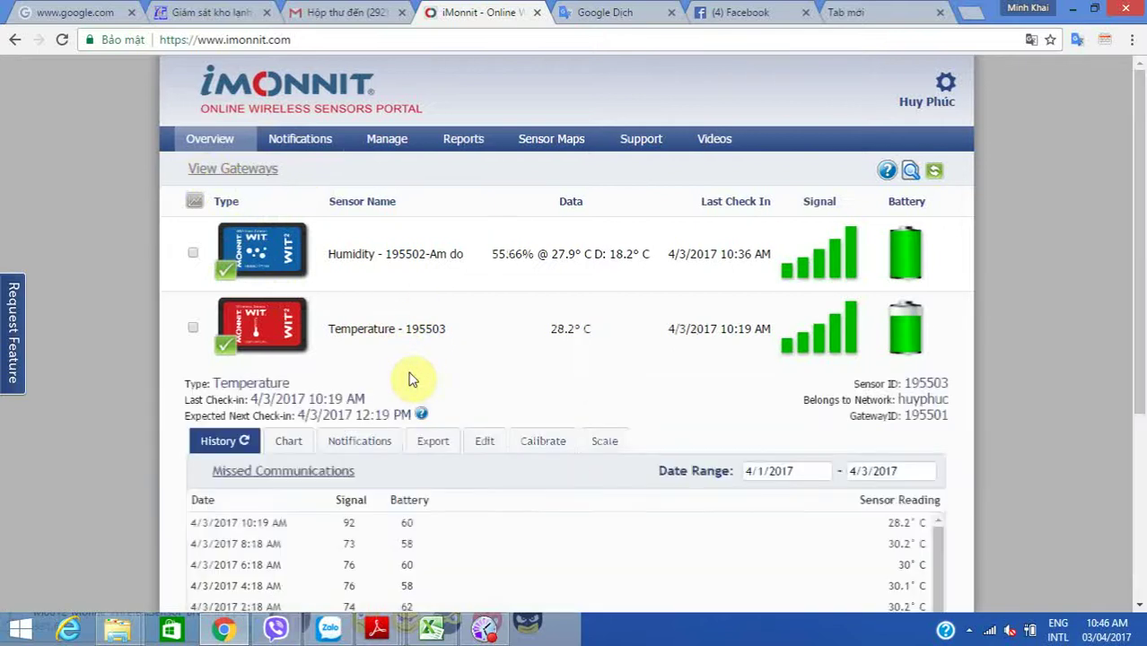
{"action": "scroll", "coordinate": [411, 380], "scroll_direction": "down", "scroll_amount": 2}
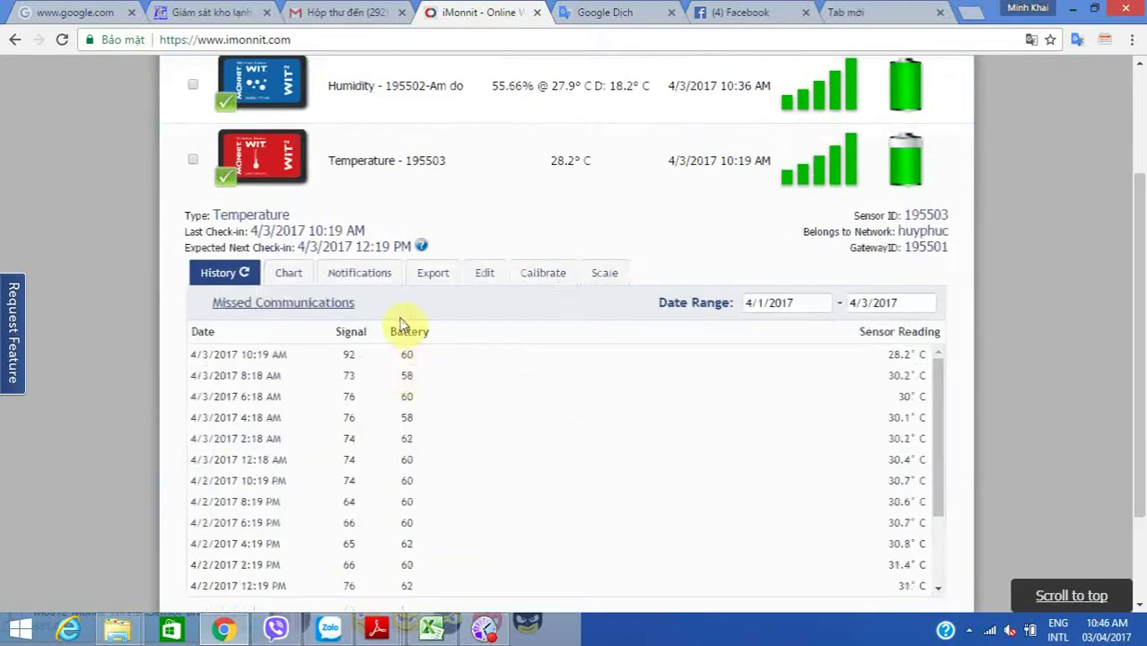
{"action": "scroll", "coordinate": [401, 325], "scroll_direction": "up", "scroll_amount": 1}
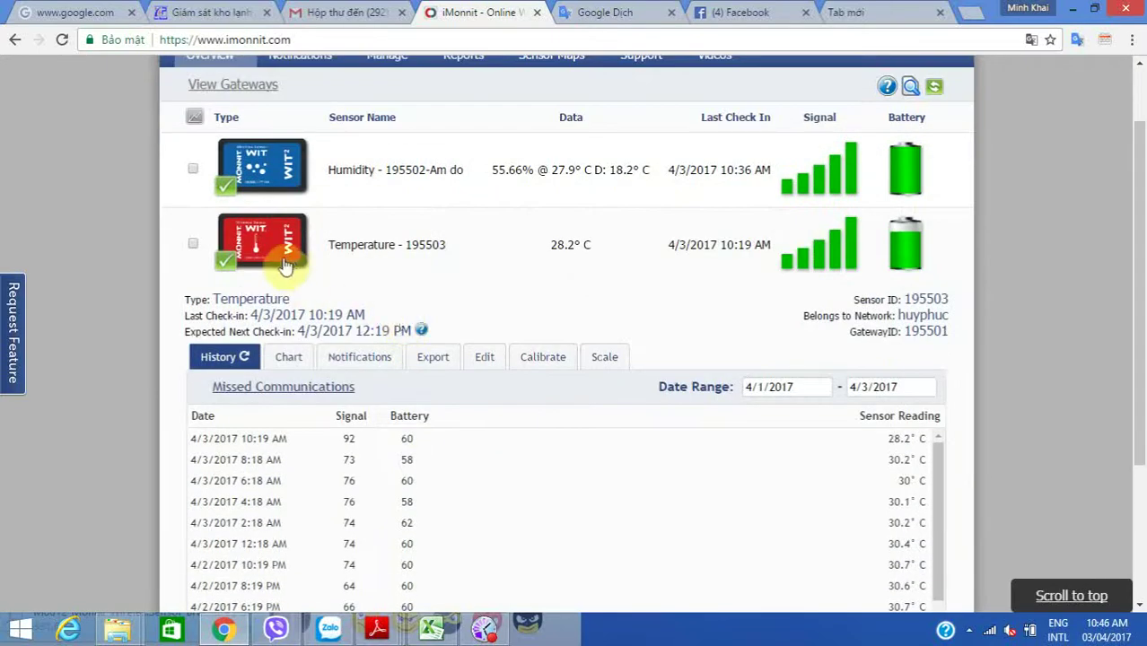
{"action": "scroll", "coordinate": [364, 349], "scroll_direction": "up", "scroll_amount": 1}
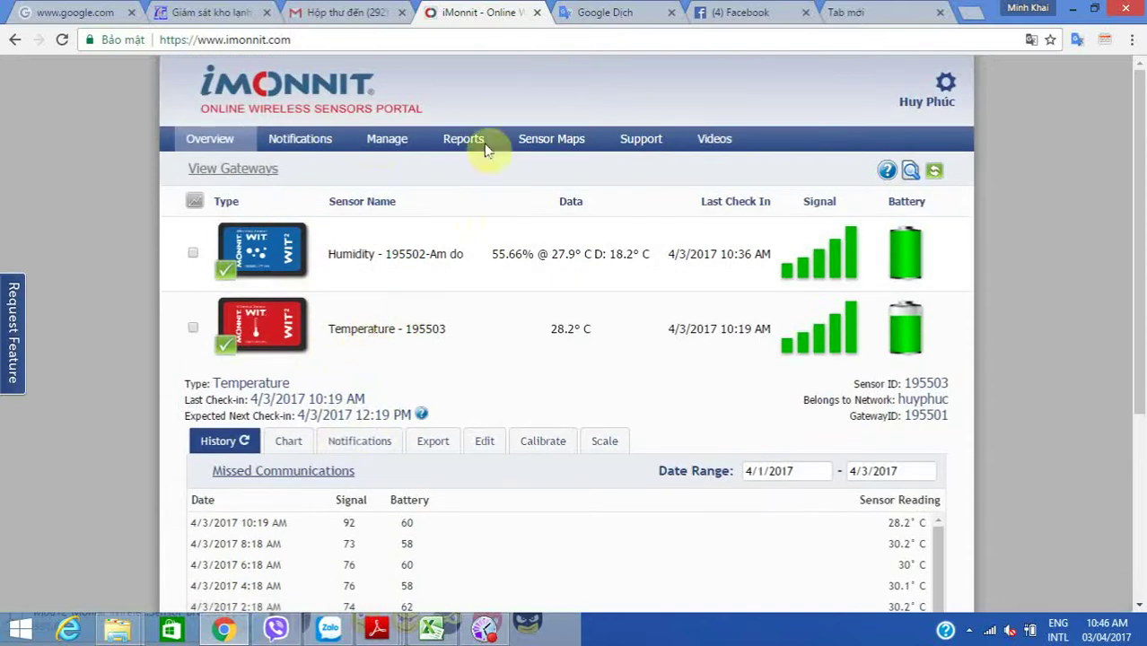
Open the new sensor map form, browse the MONNIT folder for a map image, and close the form without creating a map
{"action": "left_click", "coordinate": [575, 143]}
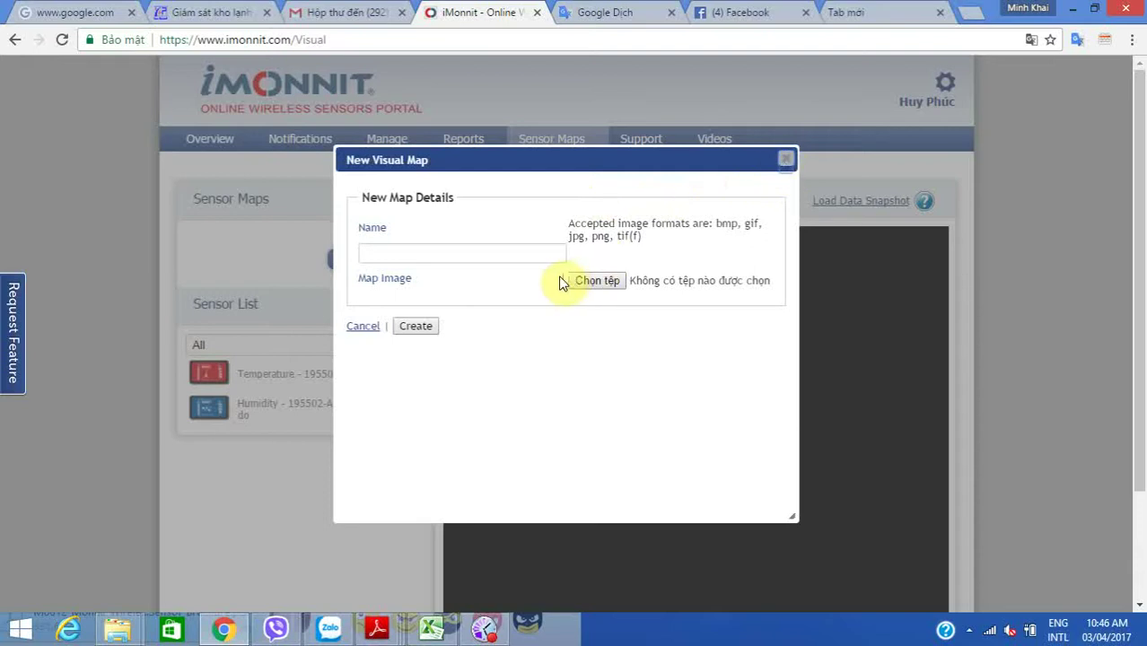
{"action": "left_click", "coordinate": [417, 251]}
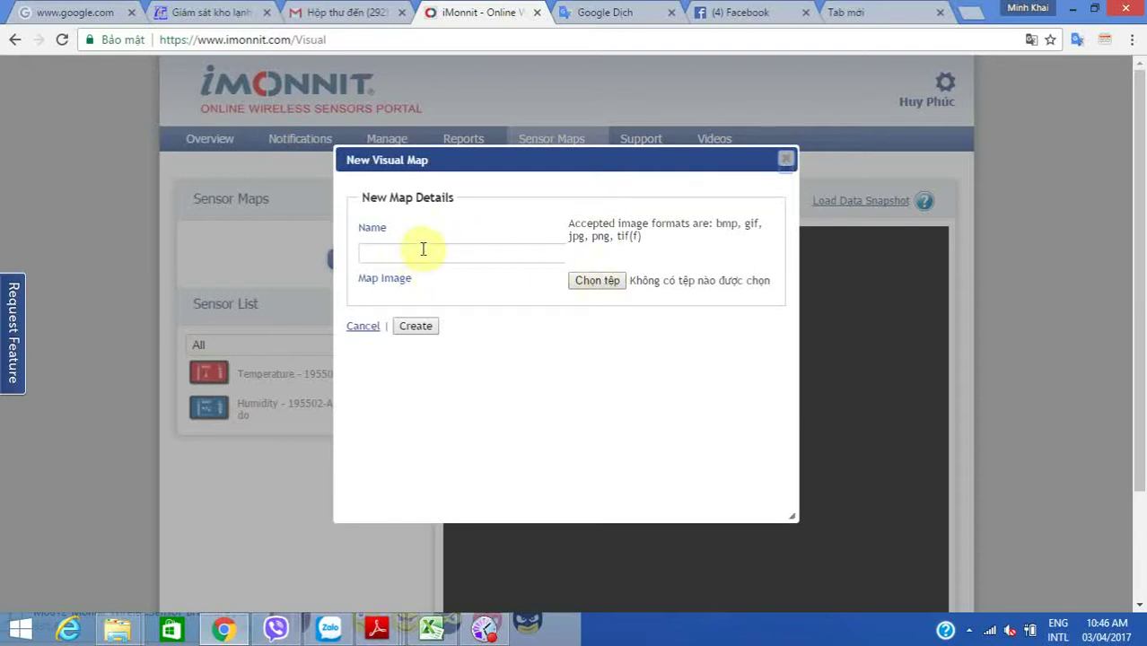
{"action": "left_click", "coordinate": [615, 282]}
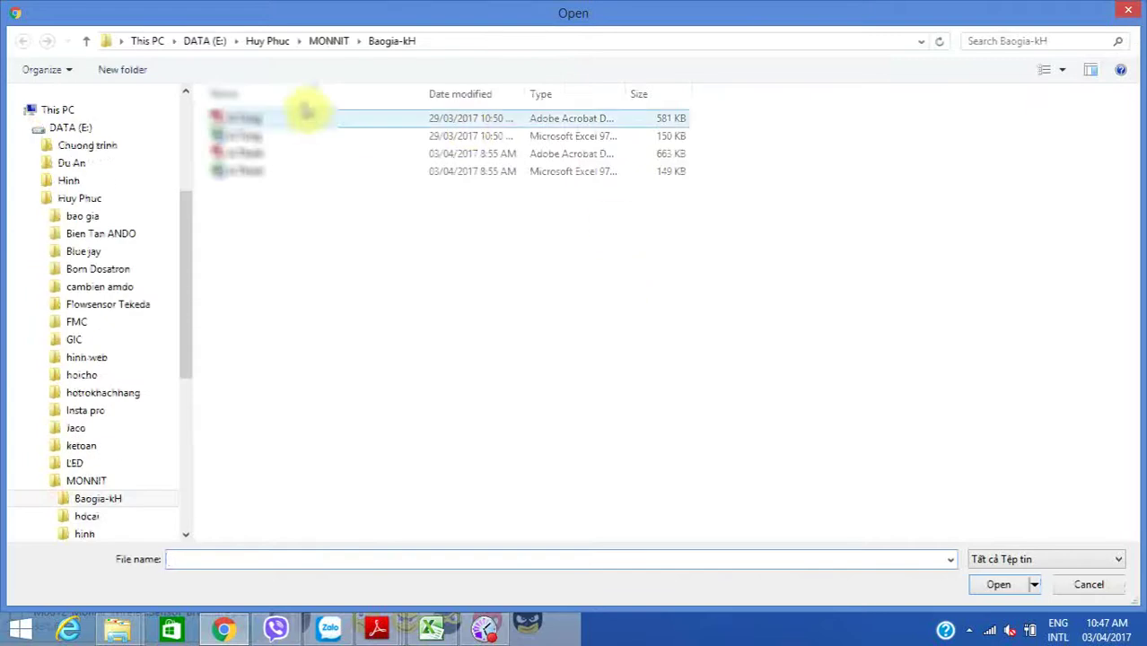
{"action": "left_click", "coordinate": [323, 42]}
{"action": "scroll", "coordinate": [1081, 491], "scroll_direction": "down", "scroll_amount": 5}
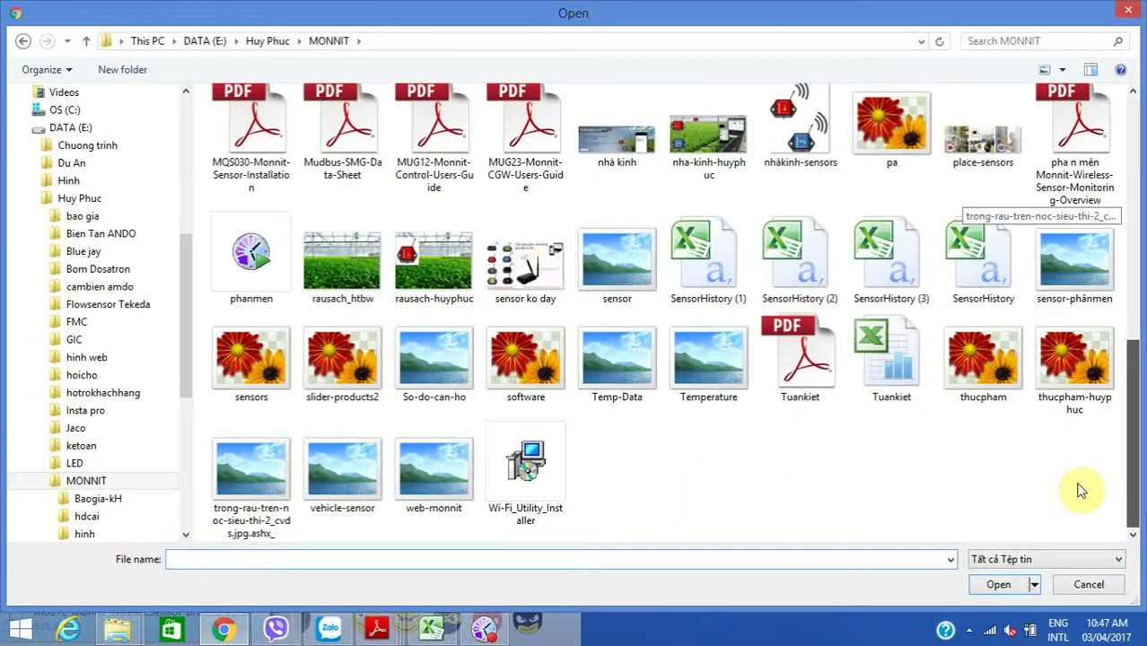
{"action": "left_click_drag", "start_coordinate": [1133, 449], "coordinate": [1142, 324]}
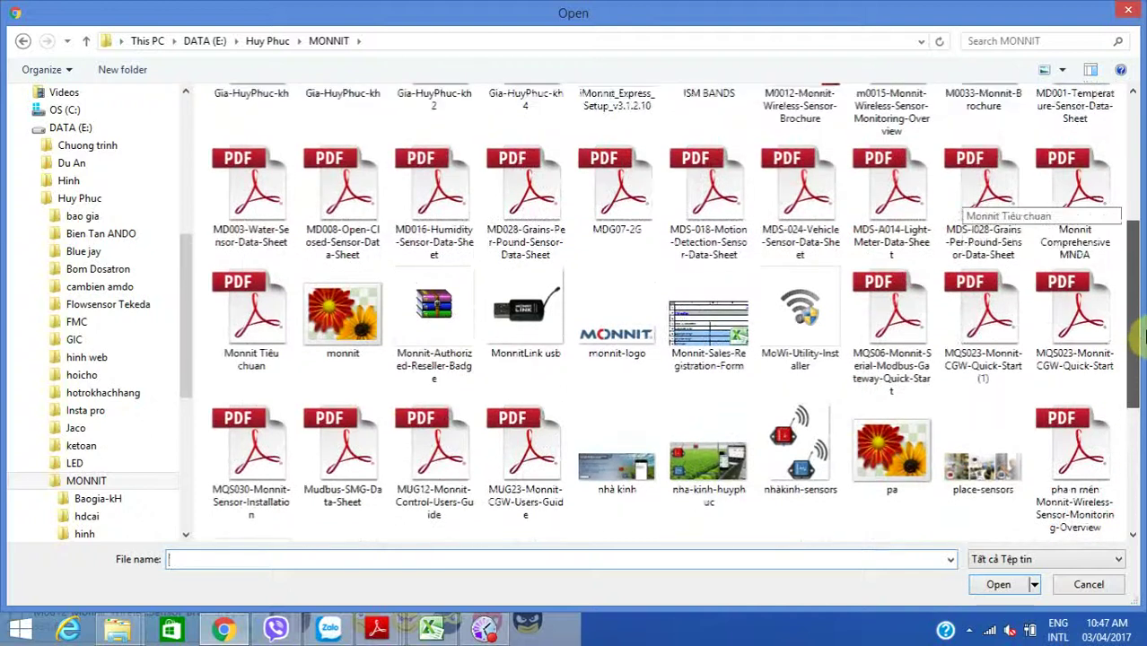
{"action": "key", "text": "Escape"}
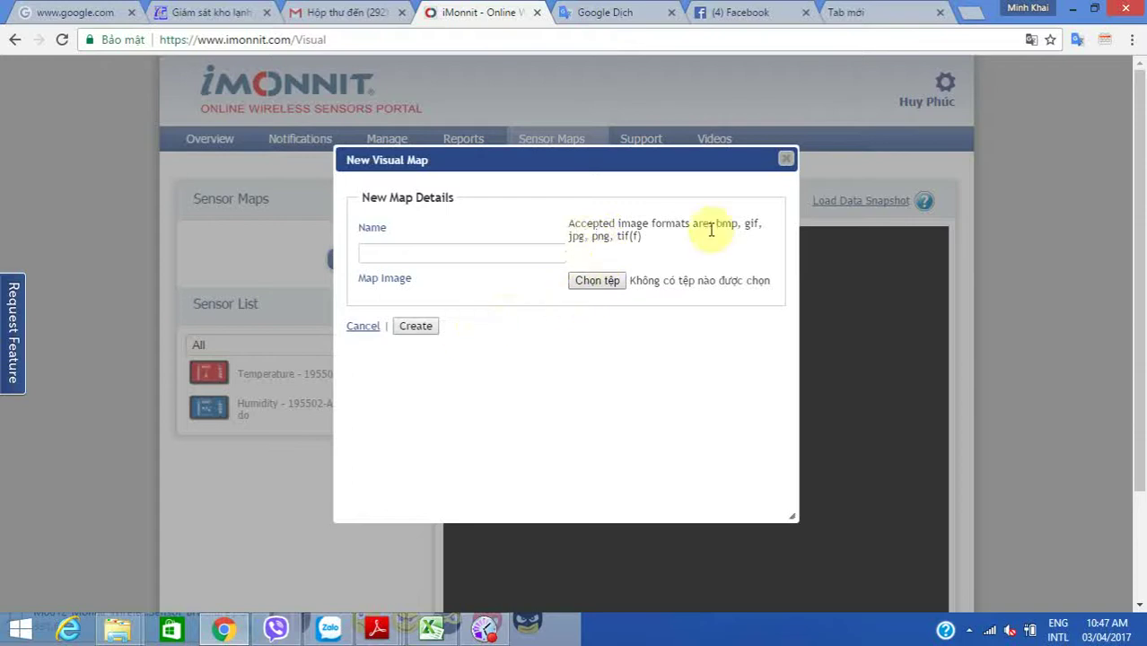
{"action": "left_click", "coordinate": [787, 162]}
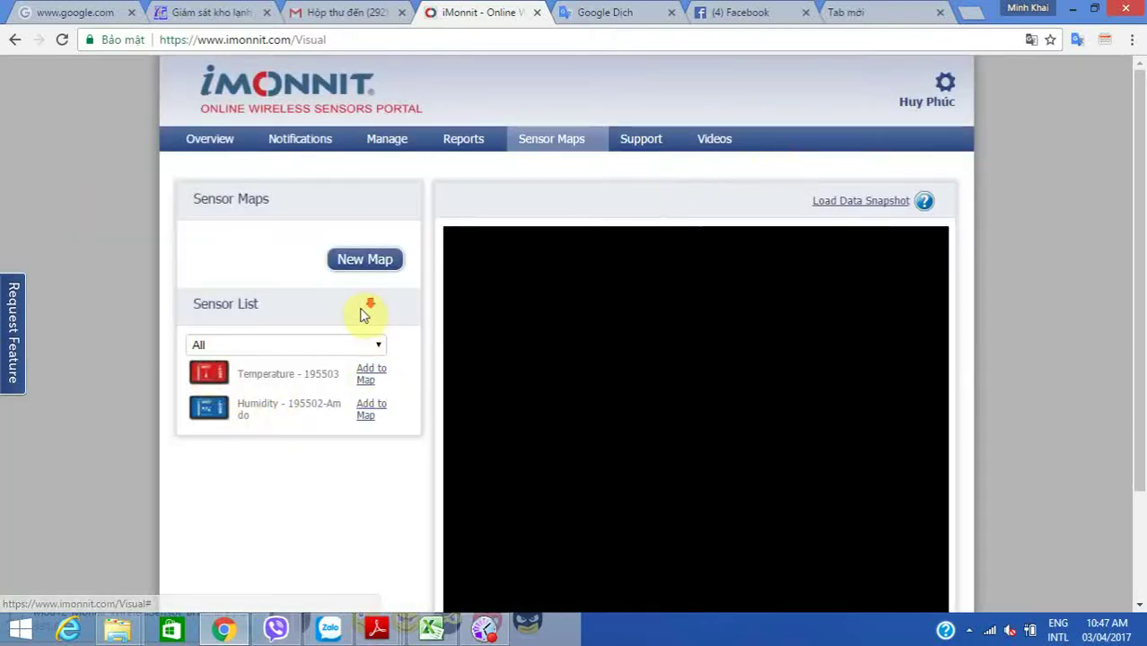
Look over the sensor maps page with its sensor list and return to the sensor overview
{"action": "scroll", "coordinate": [364, 310], "scroll_direction": "down", "scroll_amount": 2}
{"action": "scroll", "coordinate": [366, 308], "scroll_direction": "up", "scroll_amount": 2}
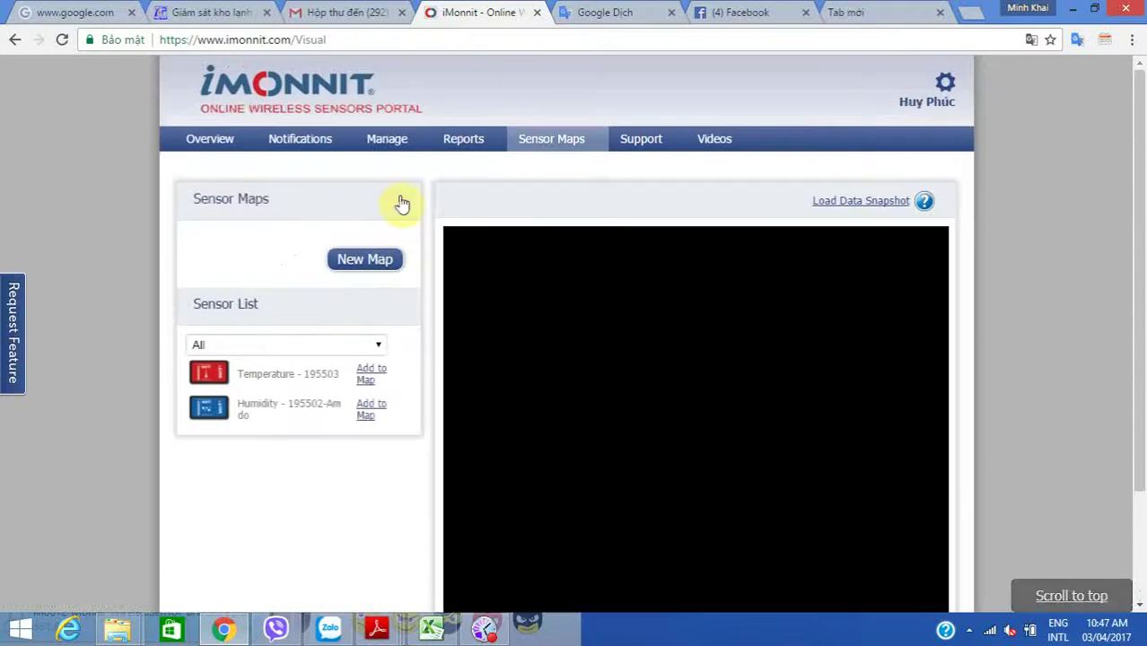
{"action": "left_click", "coordinate": [213, 140]}
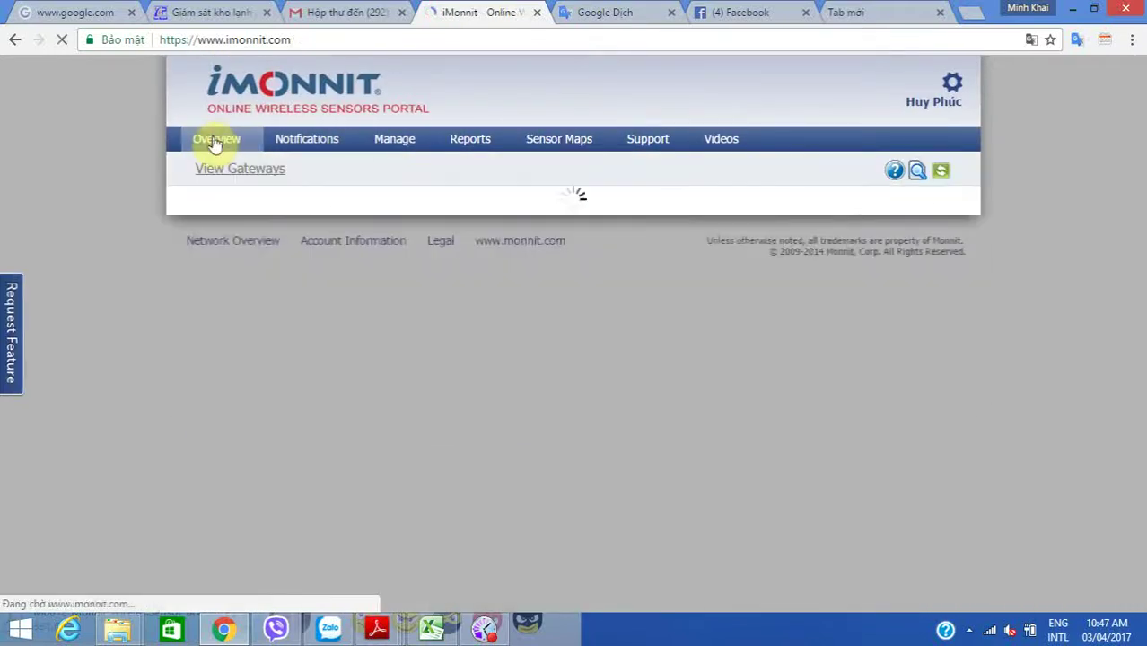